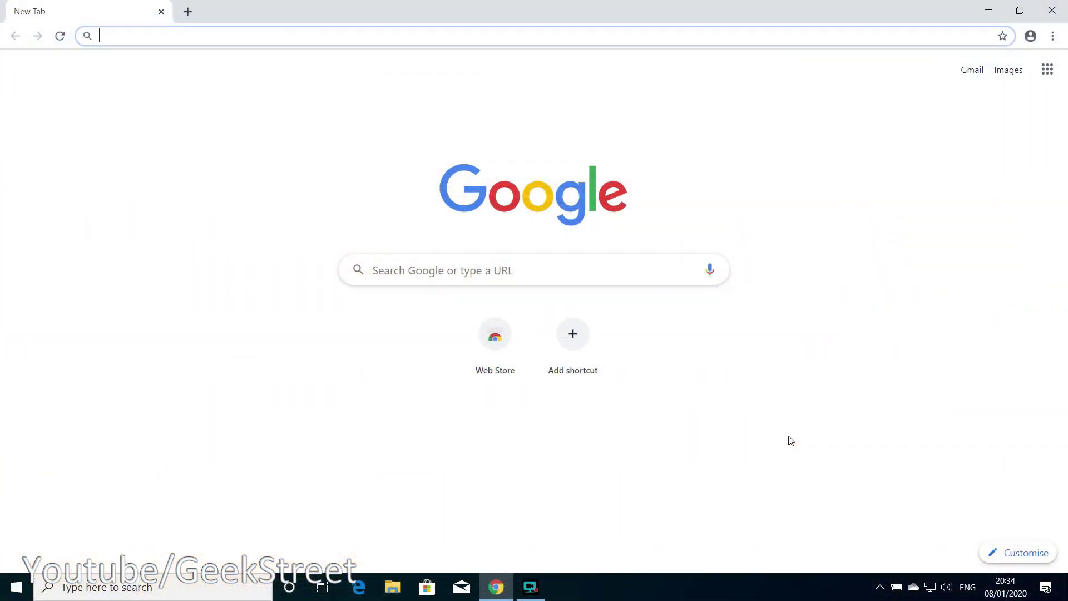
Step: Log in to the NAS web page at its 192.x address as admin with the password
type("192")
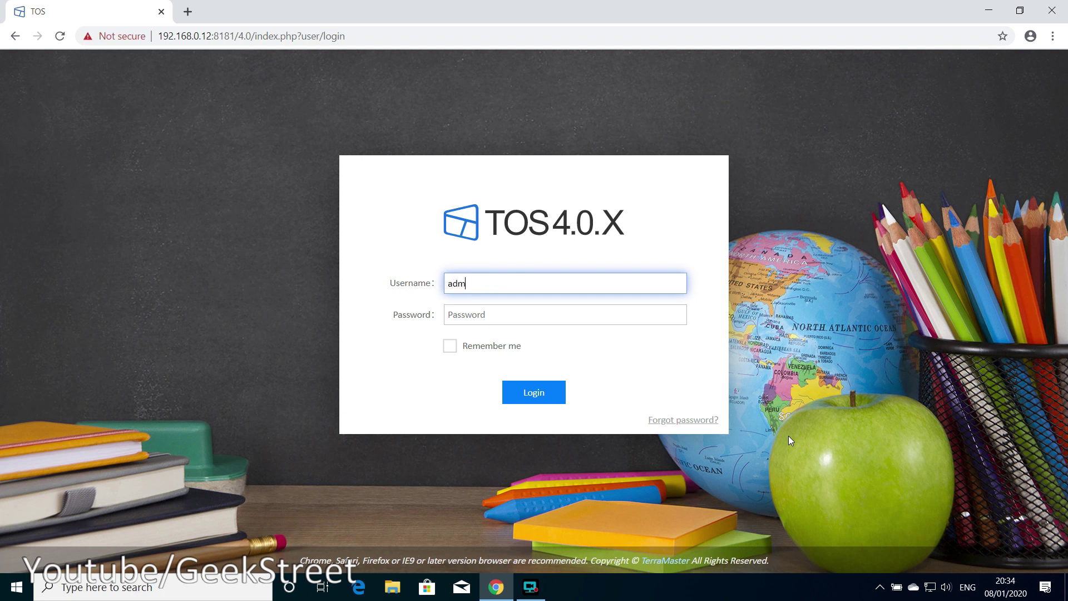
type("in")
key("Tab")
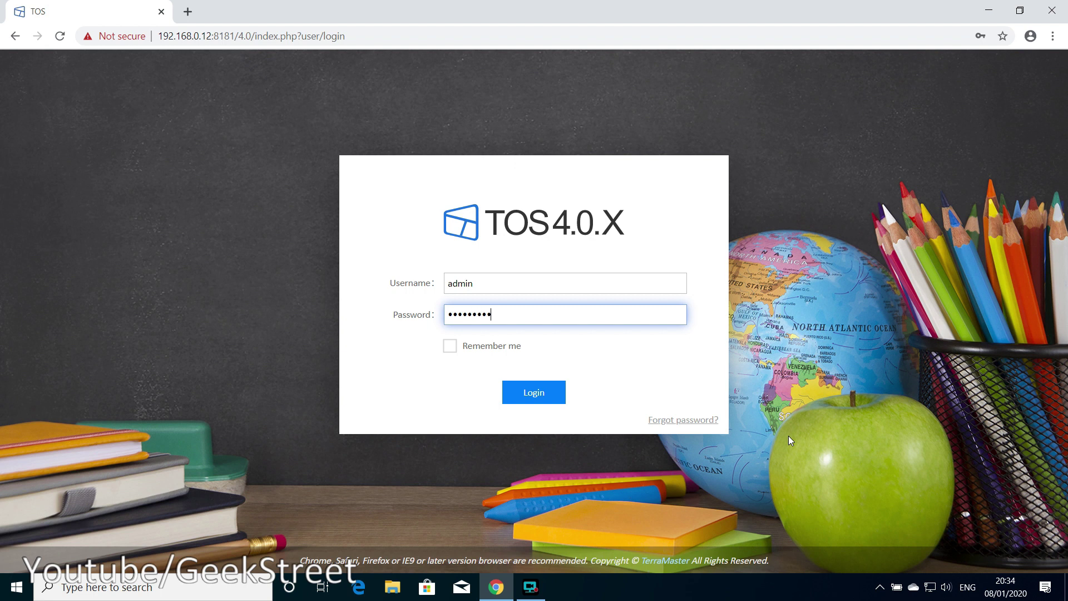
key("Return")
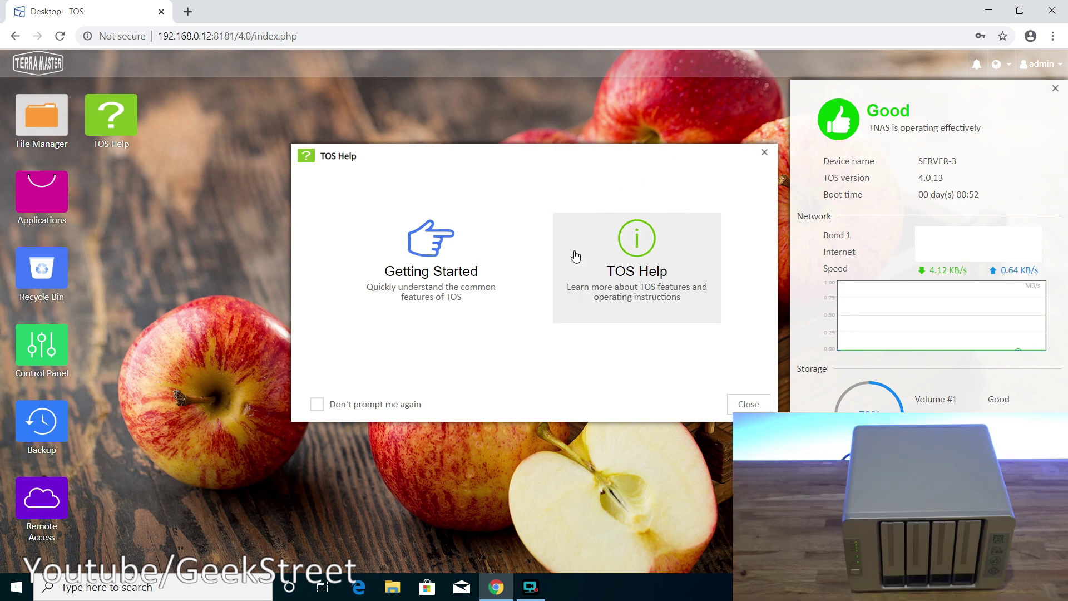
Step: Open the Control Panel from the TOS desktop icon
left_click(52, 346)
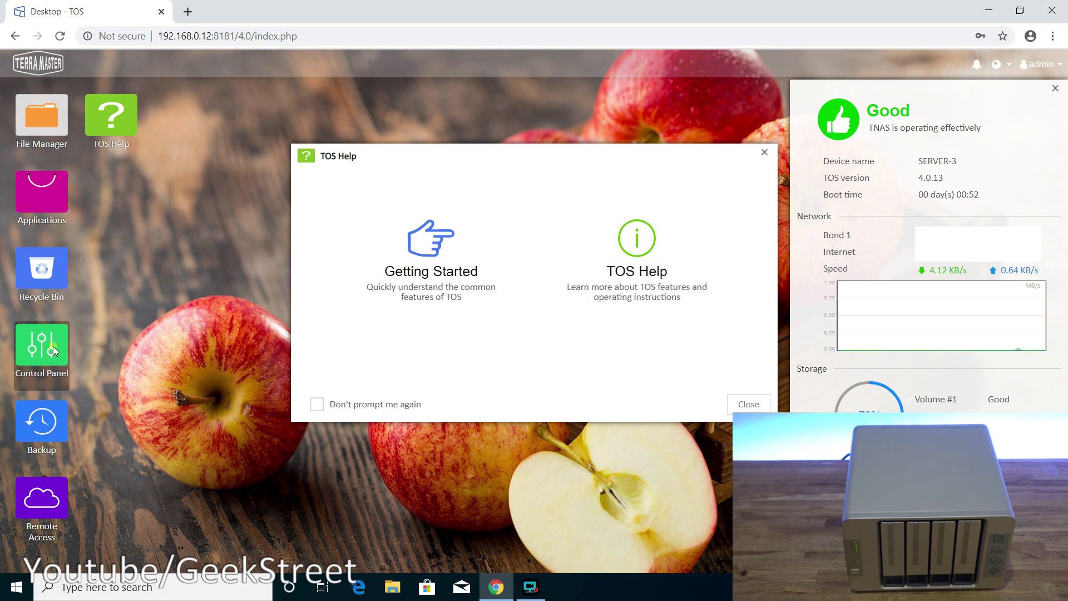
Step: Show the Storage Manager Hard Drive page listing HDD1–HDD4
left_click(287, 354)
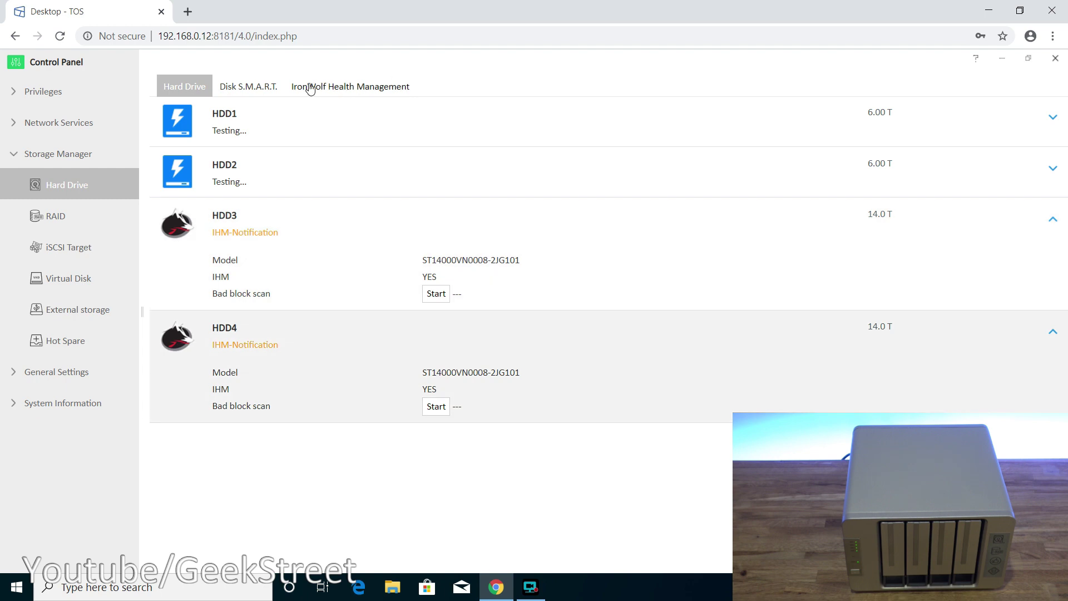
Step: Start a manual IronWolf Health Management test on HDD3
left_click(349, 88)
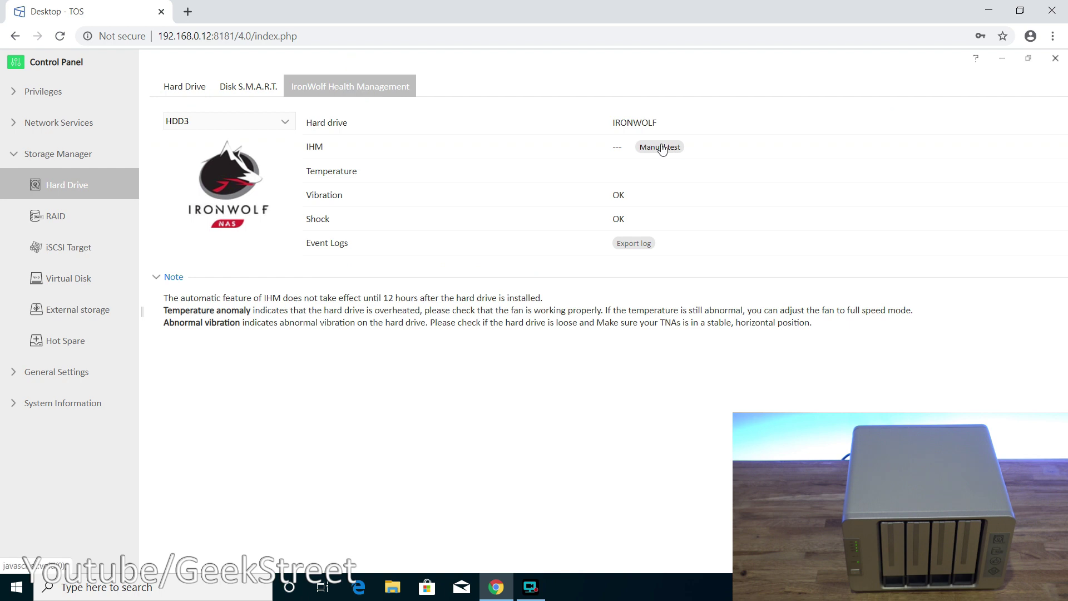
left_click(275, 120)
left_click(216, 163)
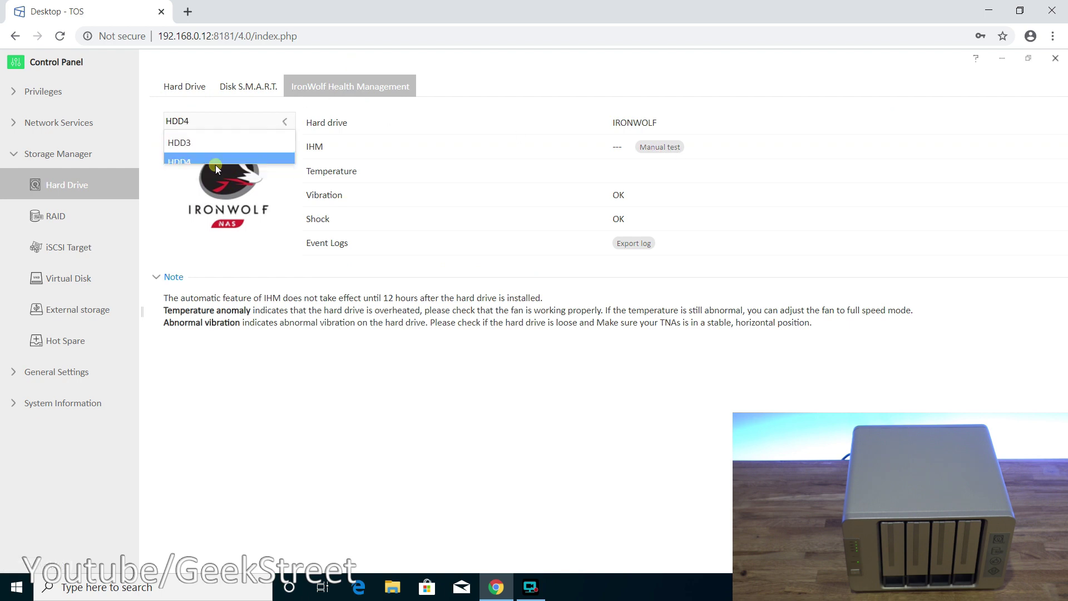
left_click(281, 120)
left_click(185, 143)
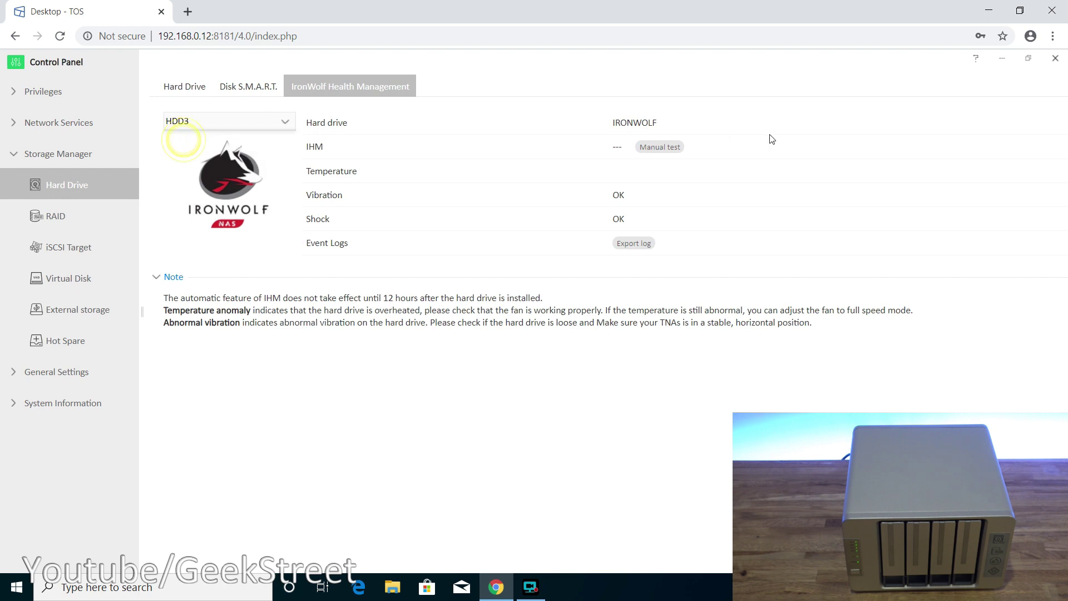
left_click(665, 148)
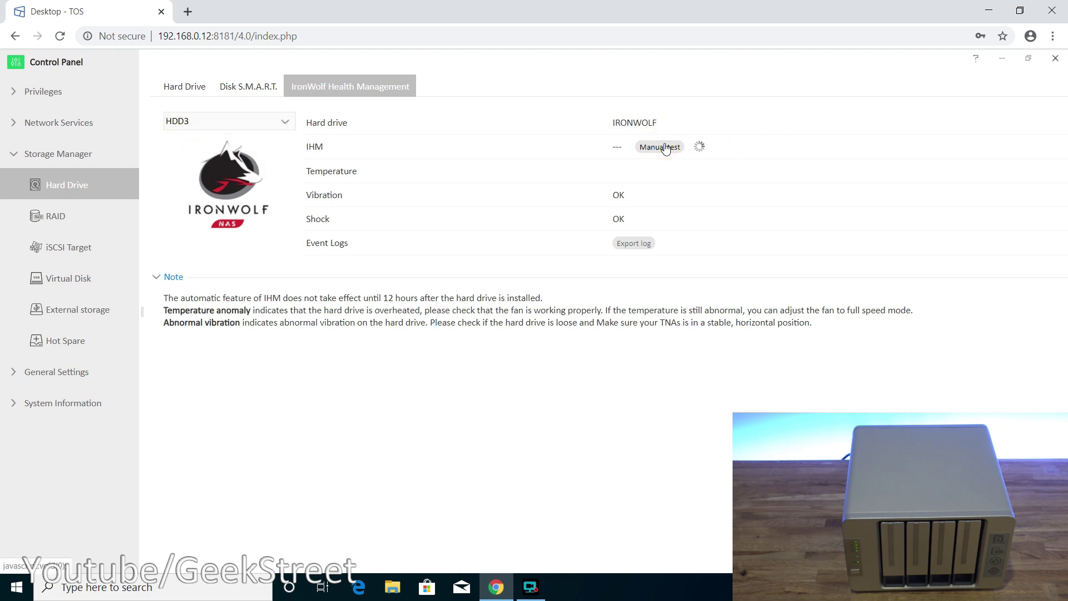
Step: Start a manual IronWolf Health Management test on HDD4
left_click(246, 128)
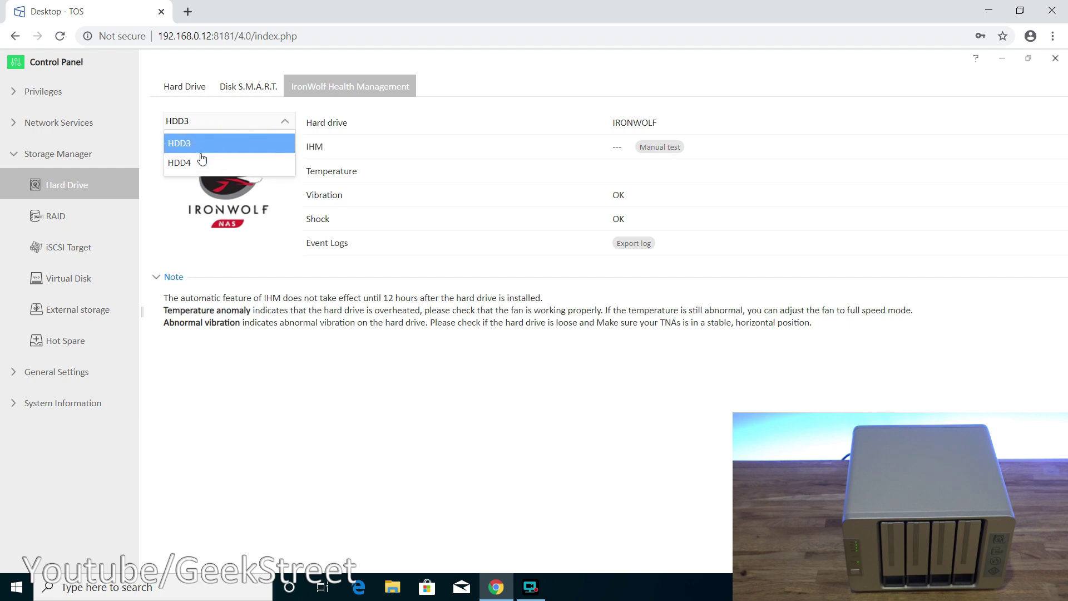
left_click(196, 162)
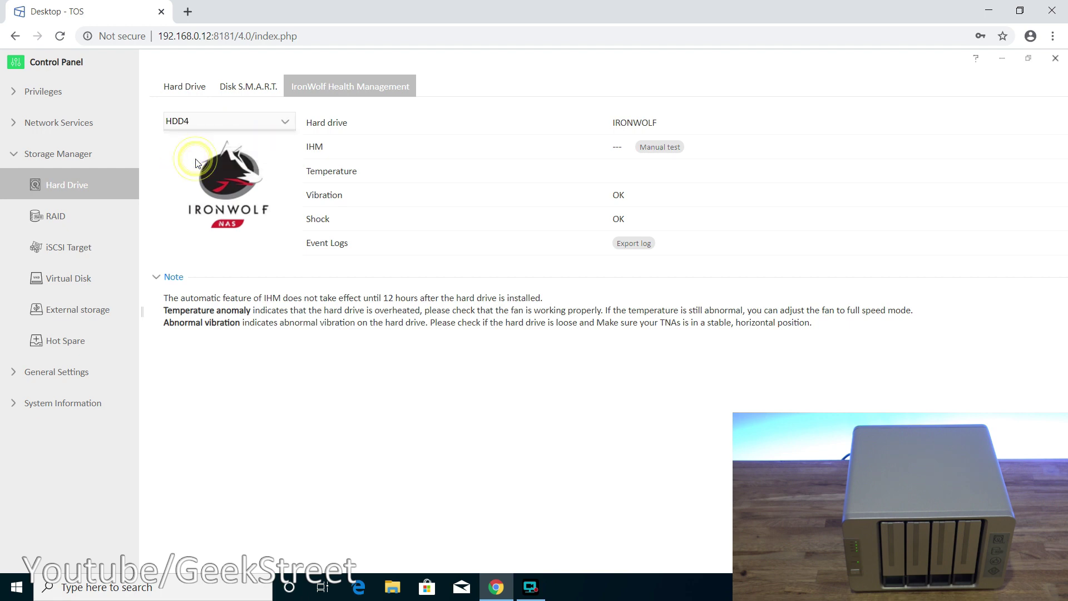
left_click(664, 148)
Step: View the Disk S.M.A.R.T. details for HDD4
left_click(236, 93)
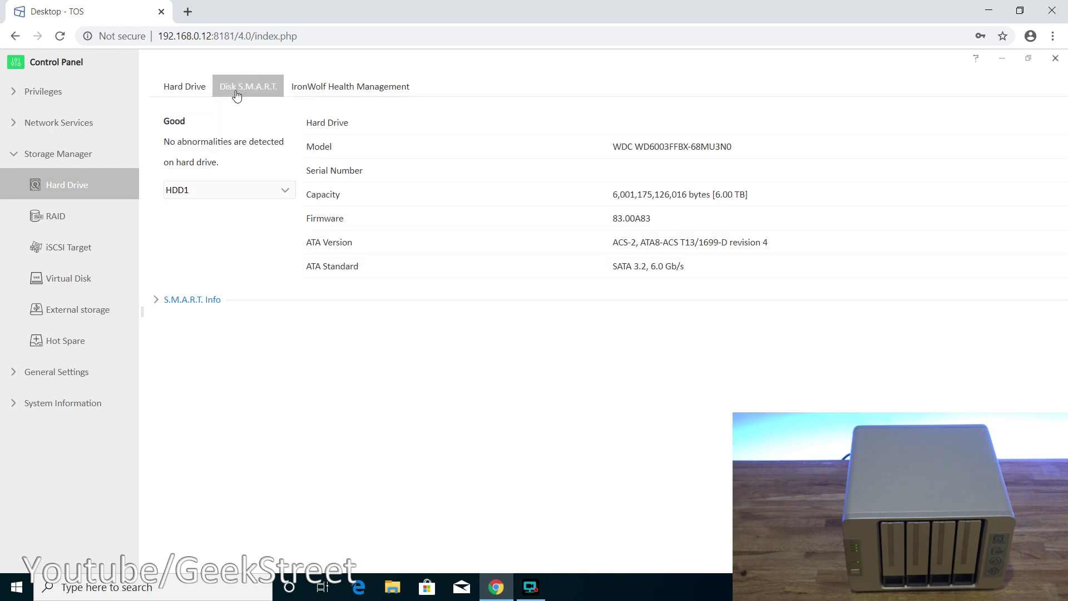
left_click(219, 192)
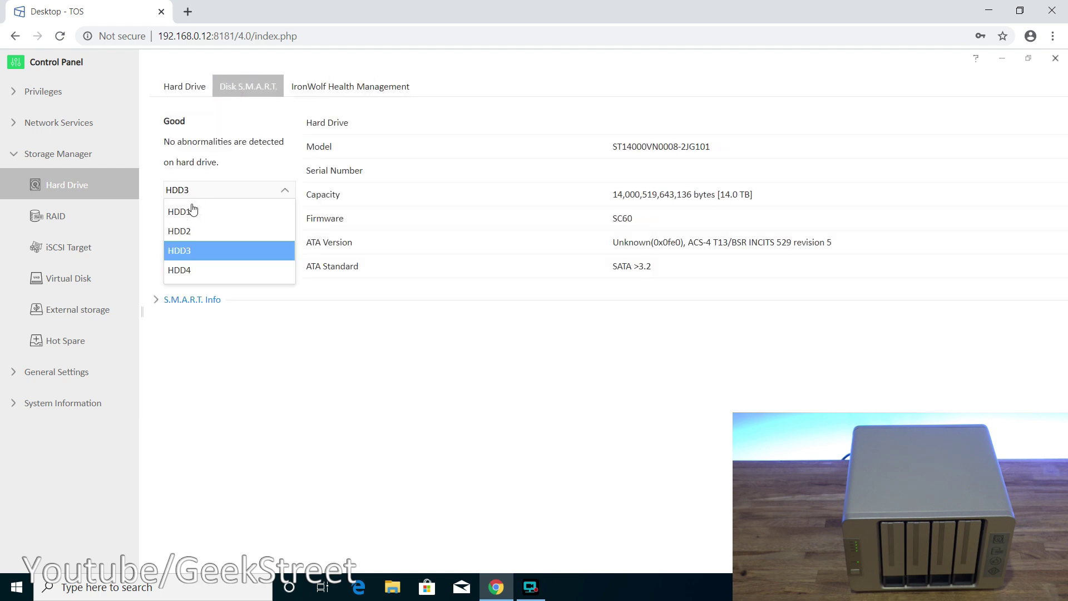
left_click(187, 273)
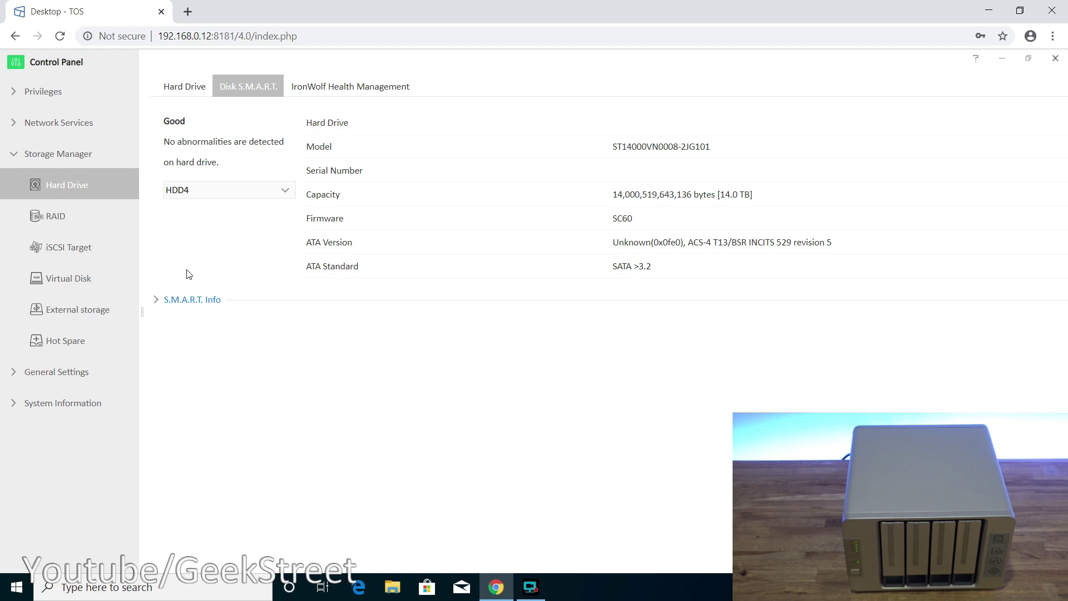
Step: Expand HDD4 and HDD3 details on the Hard Drive page, then view the RAID volumes
left_click(188, 86)
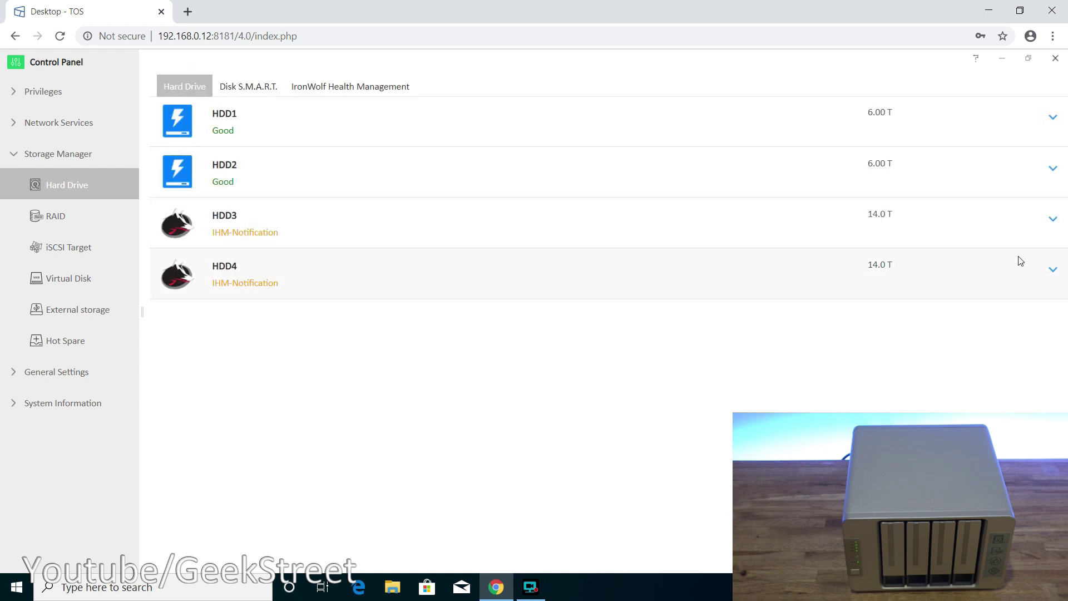
left_click(1053, 270)
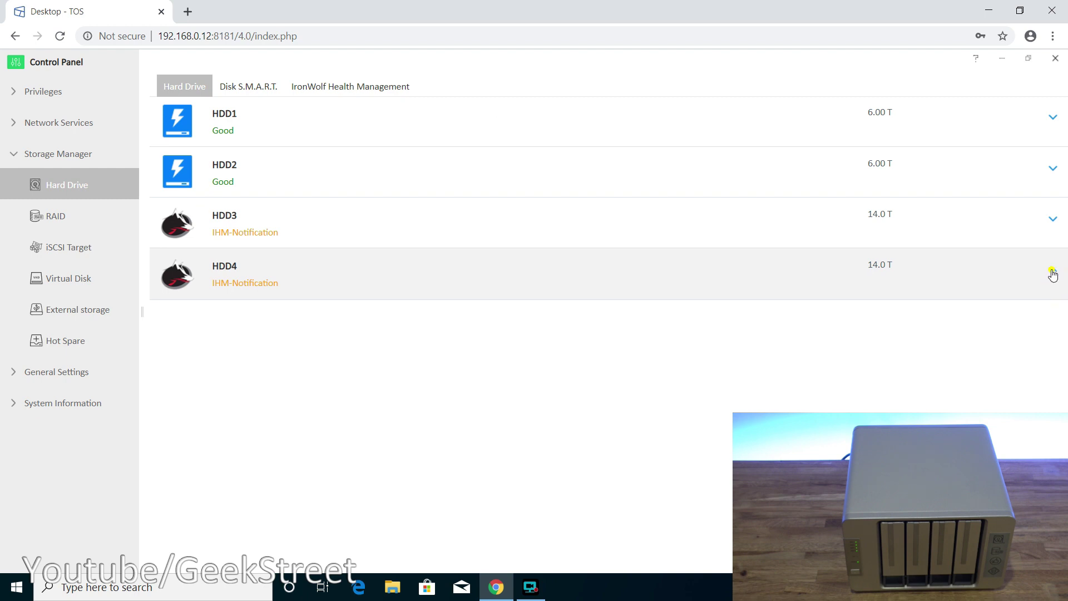
left_click(1053, 221)
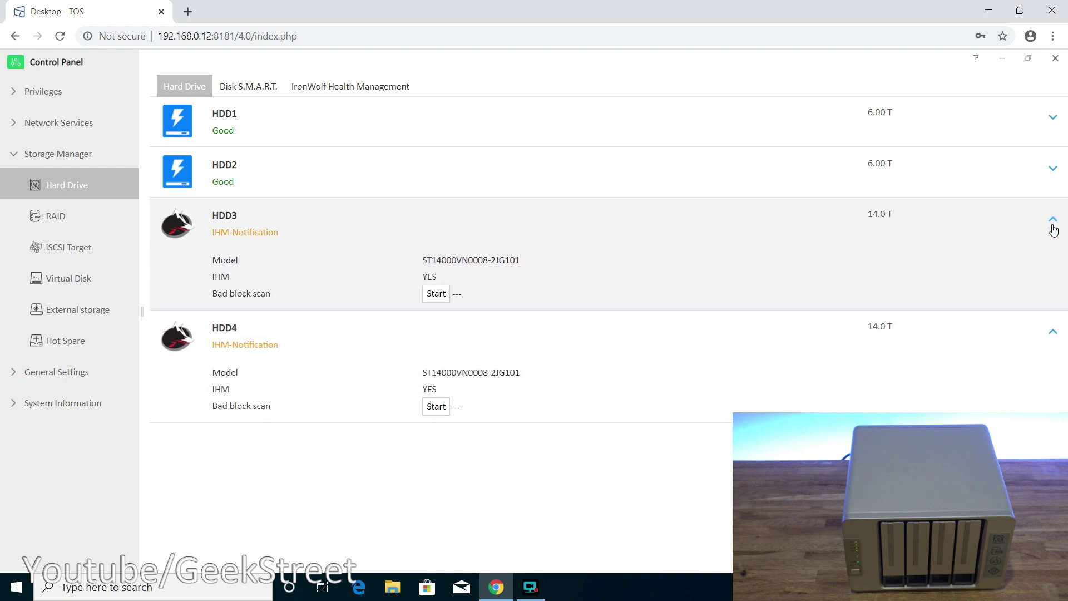
left_click(49, 215)
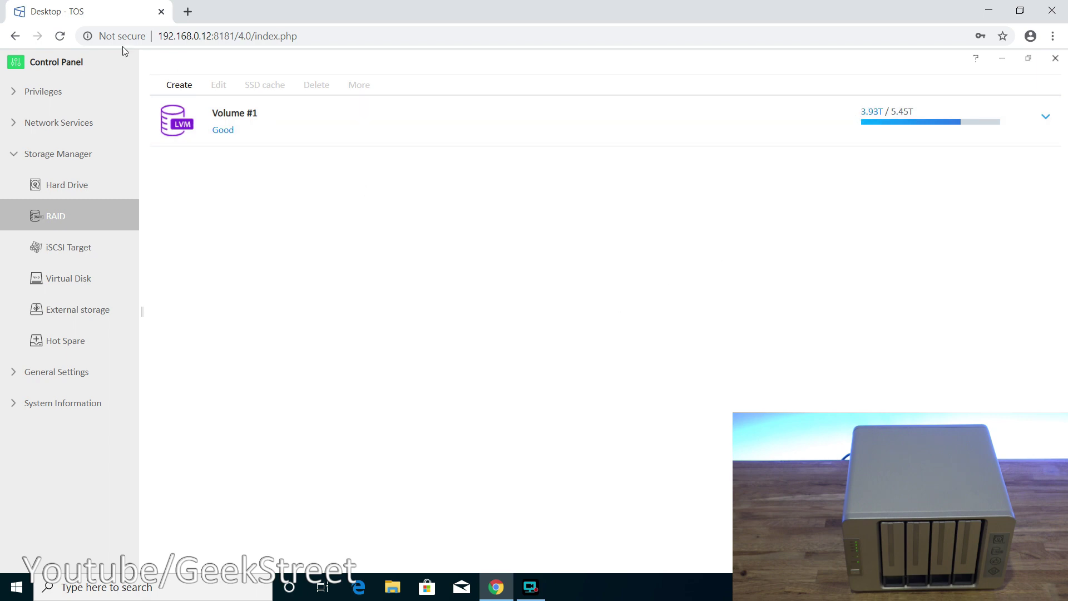
Step: Set up a new array on HDD3 and HDD4 with RAID 1 level and BTRFS format
left_click(179, 85)
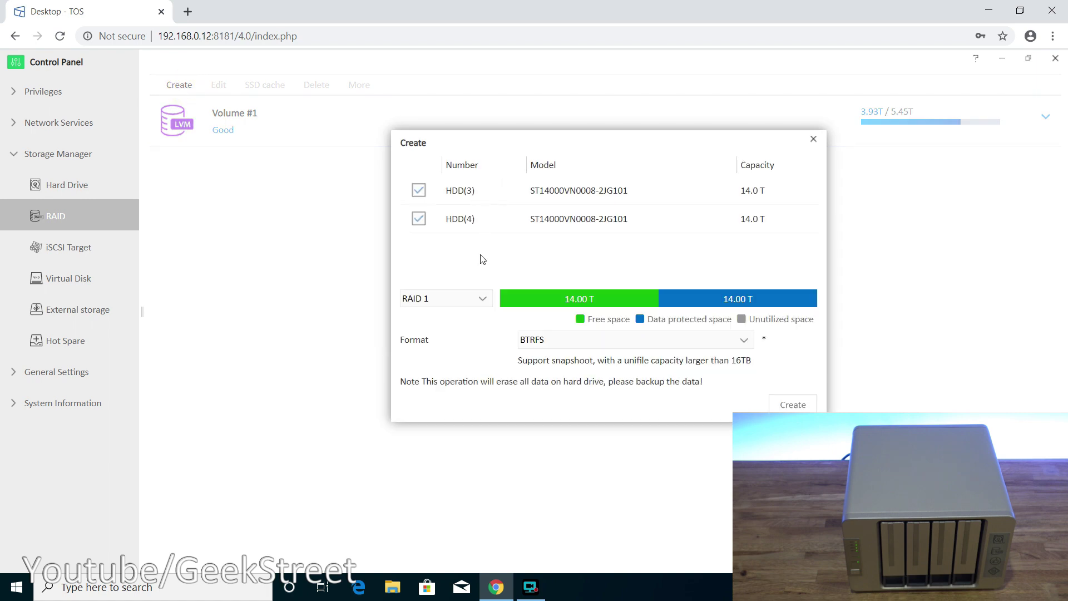
left_click(448, 305)
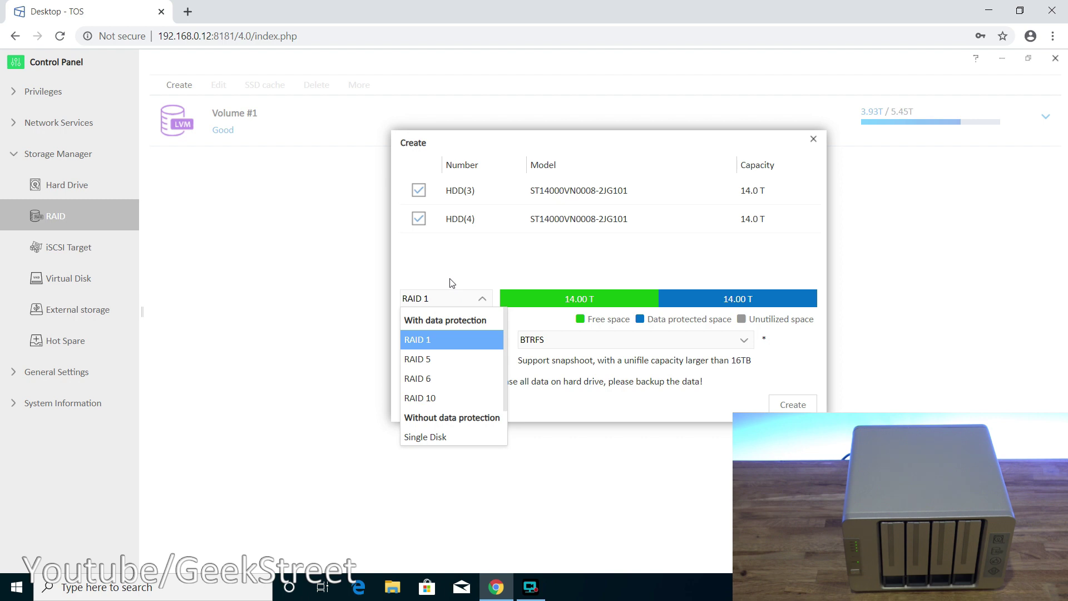
left_click(526, 257)
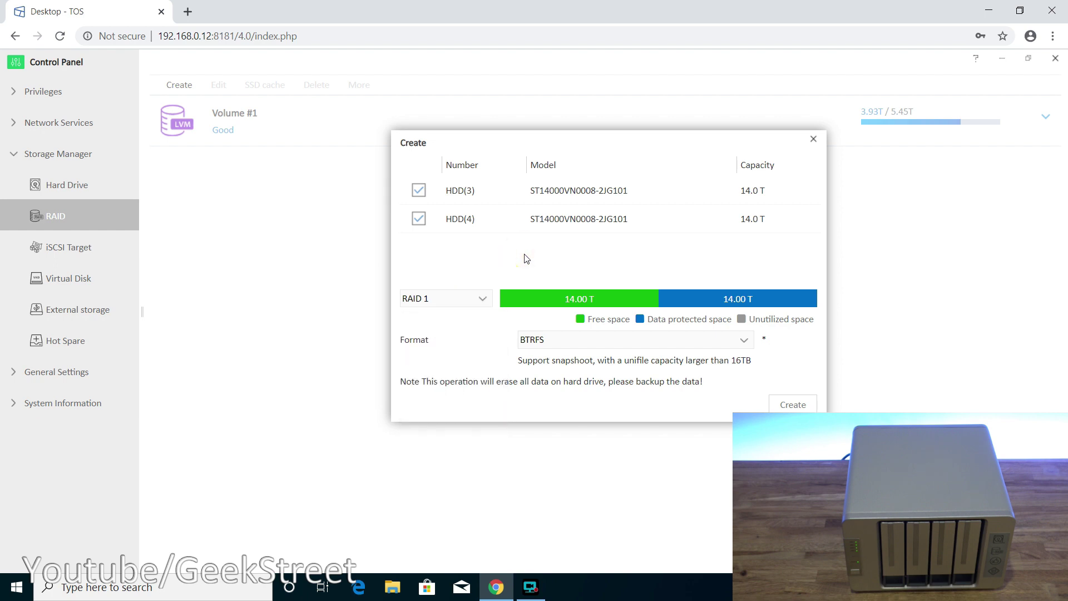
left_click(553, 340)
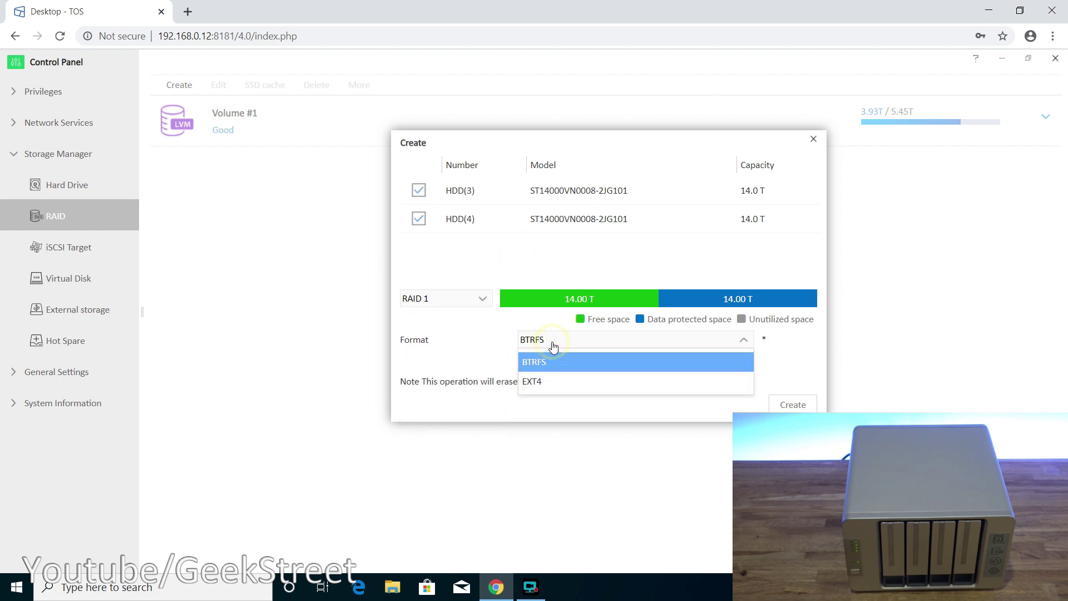
left_click(537, 255)
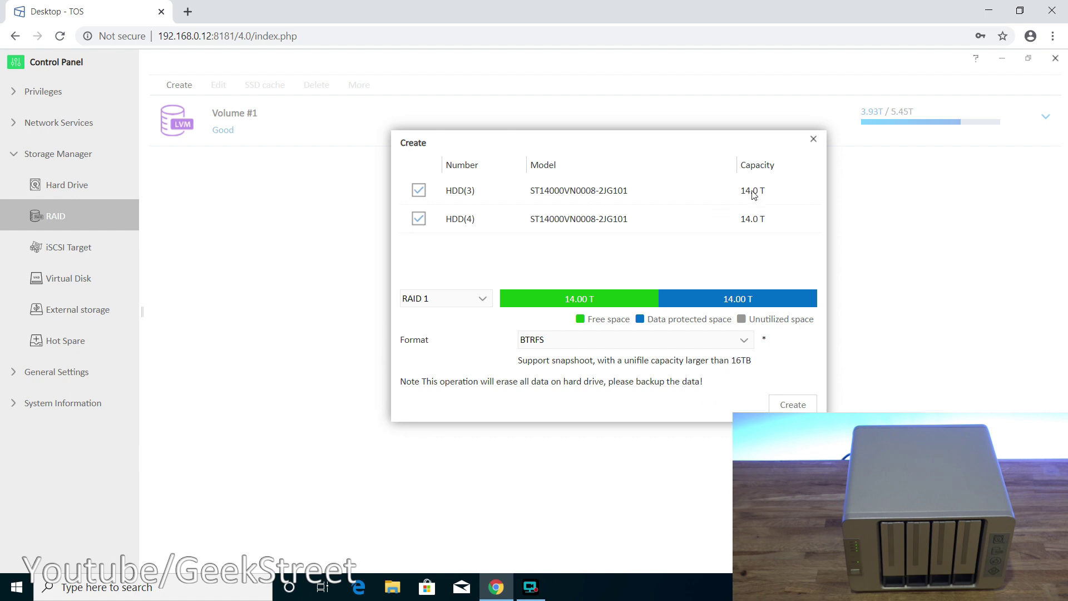
Step: Confirm the drive-erase warning to build the RAID 1 array, then expand Volume #2's sync status
left_click(797, 407)
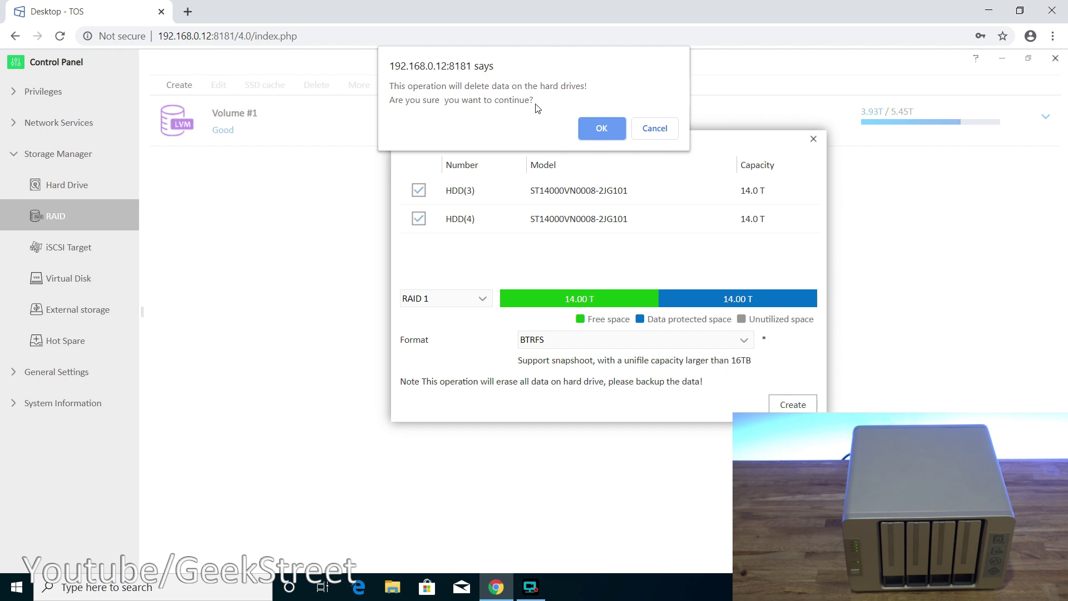
left_click(591, 126)
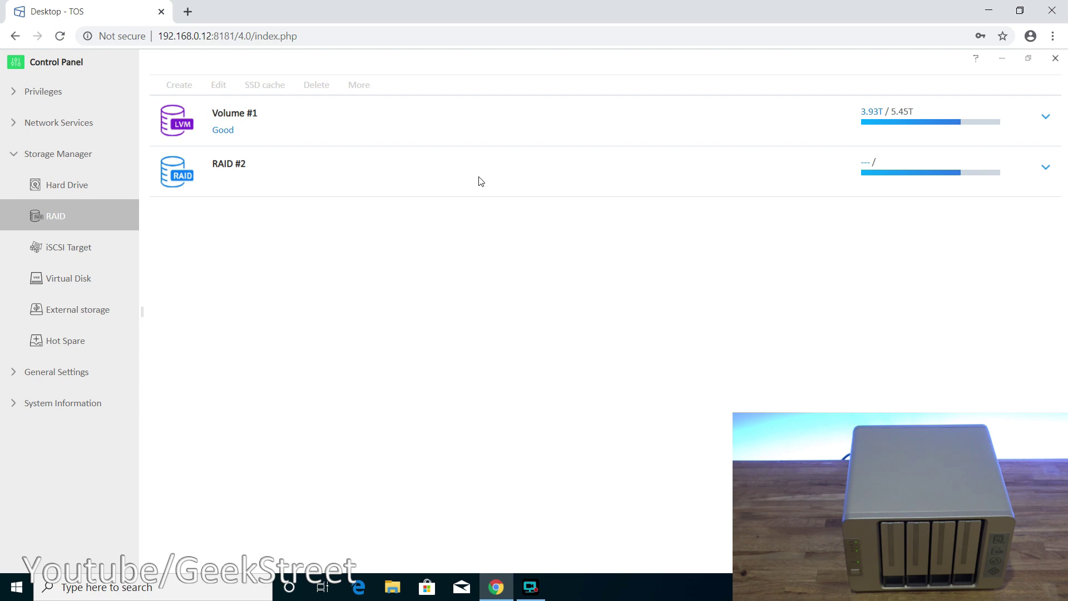
left_click(1046, 168)
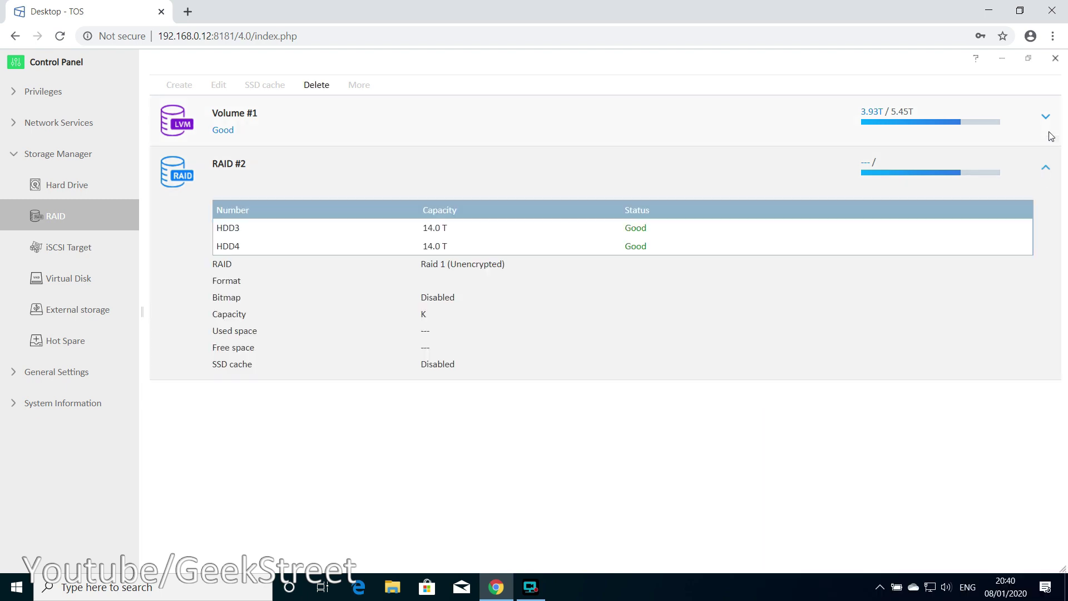
left_click(1047, 119)
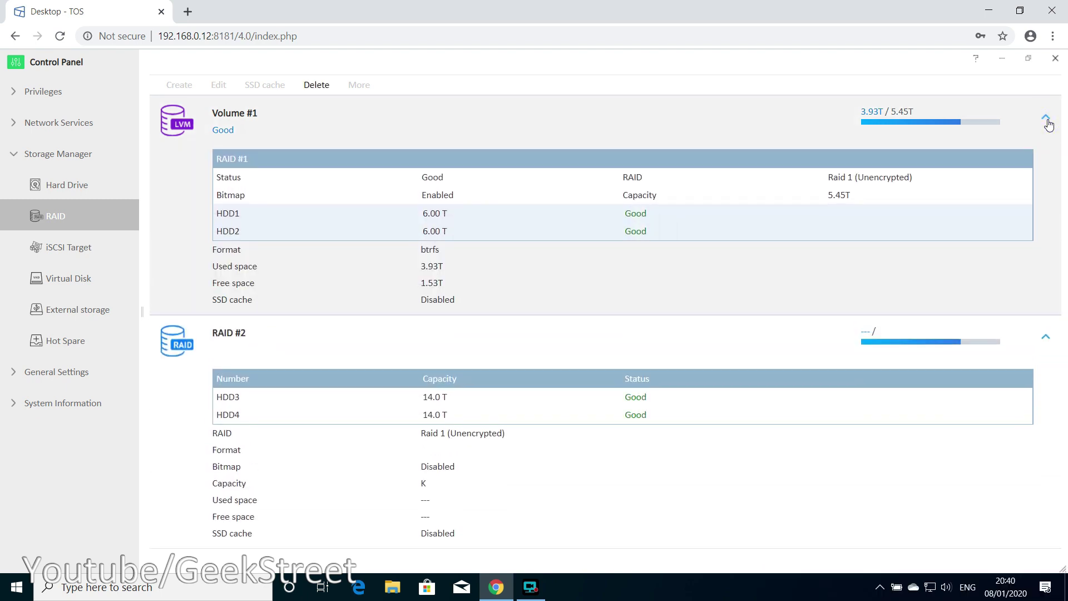
left_click(1047, 119)
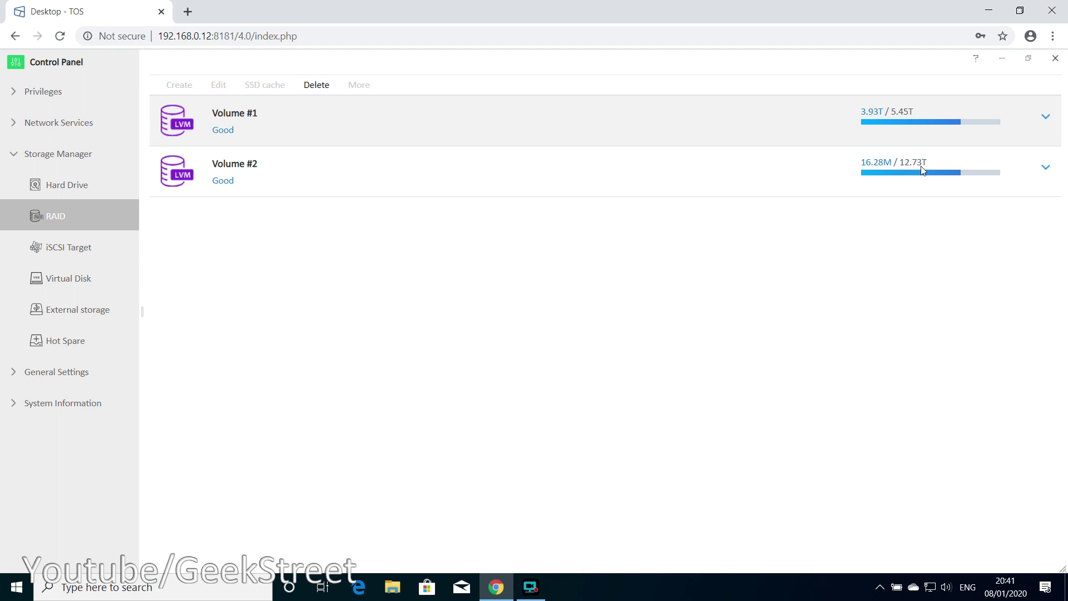
left_click(1047, 169)
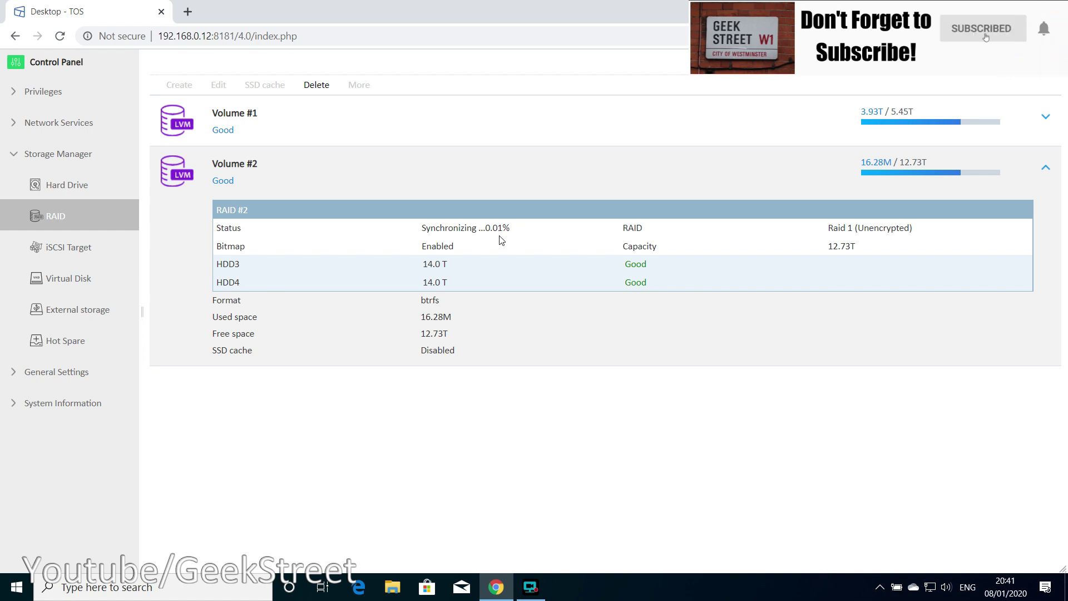
Step: Expand Volume #1's RAID details and select the Volume #2 HDD3/HDD4 mirror block
left_click(1047, 118)
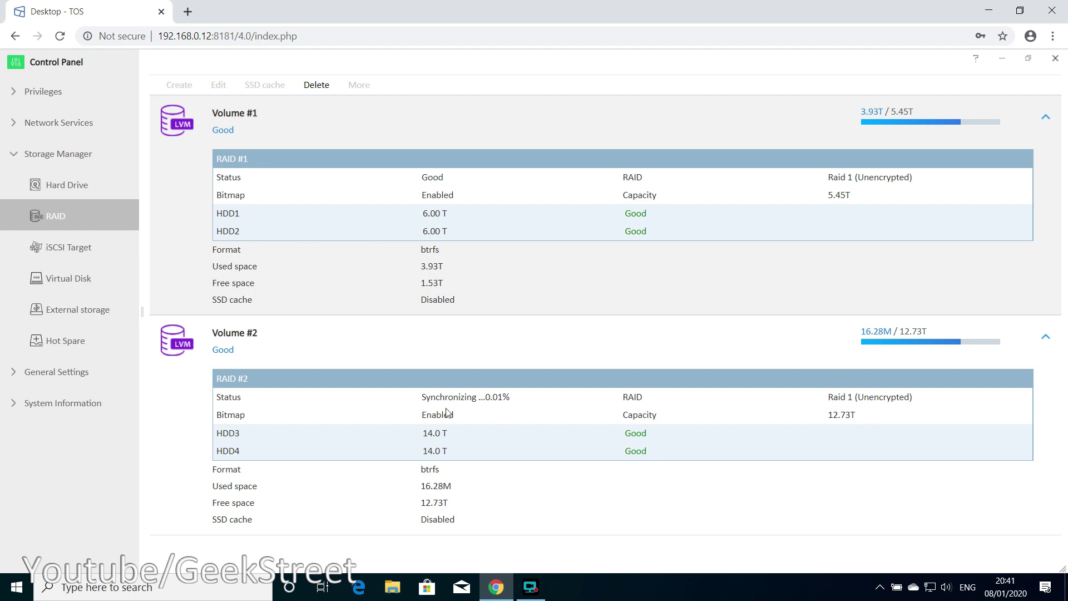
left_click(484, 403)
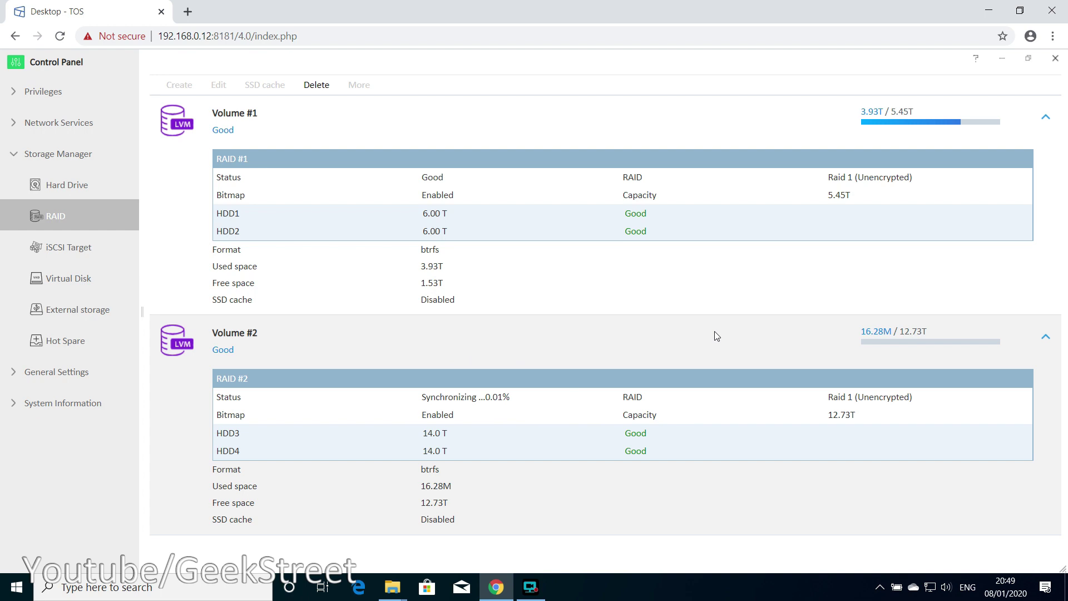
Step: Close the Control Panel and reopen it from the desktop icon
left_click(1055, 58)
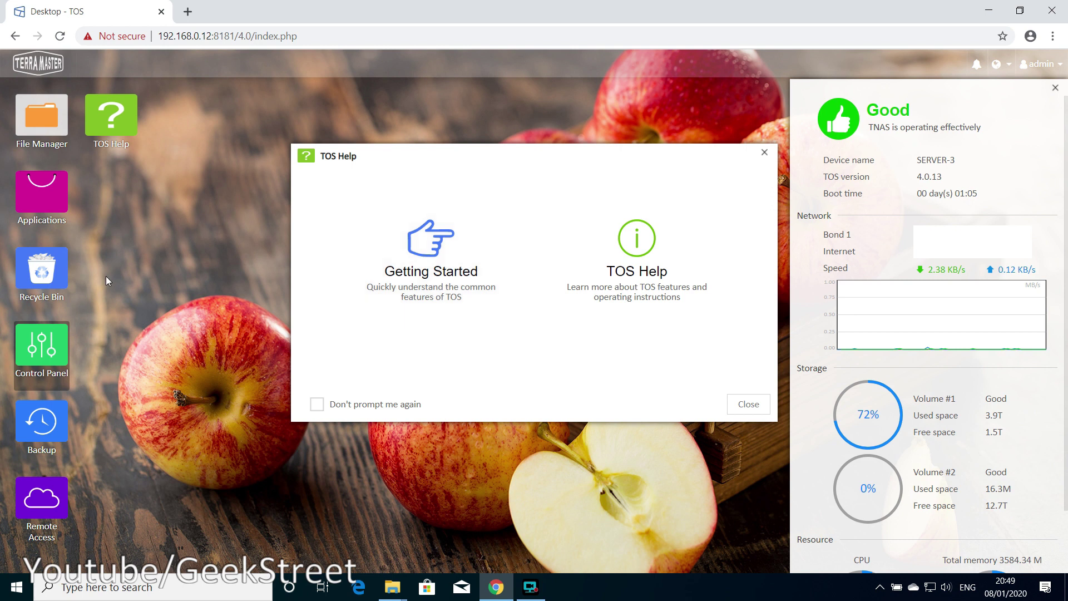
double_click(42, 357)
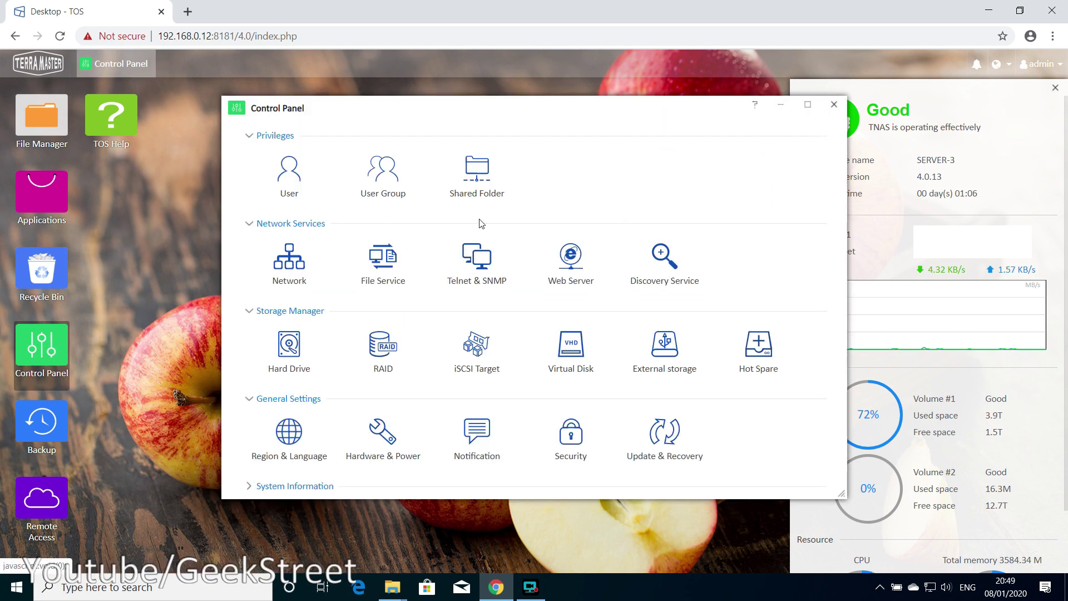
Step: Start a new shared folder named MP3 located on Volume #2
left_click(475, 173)
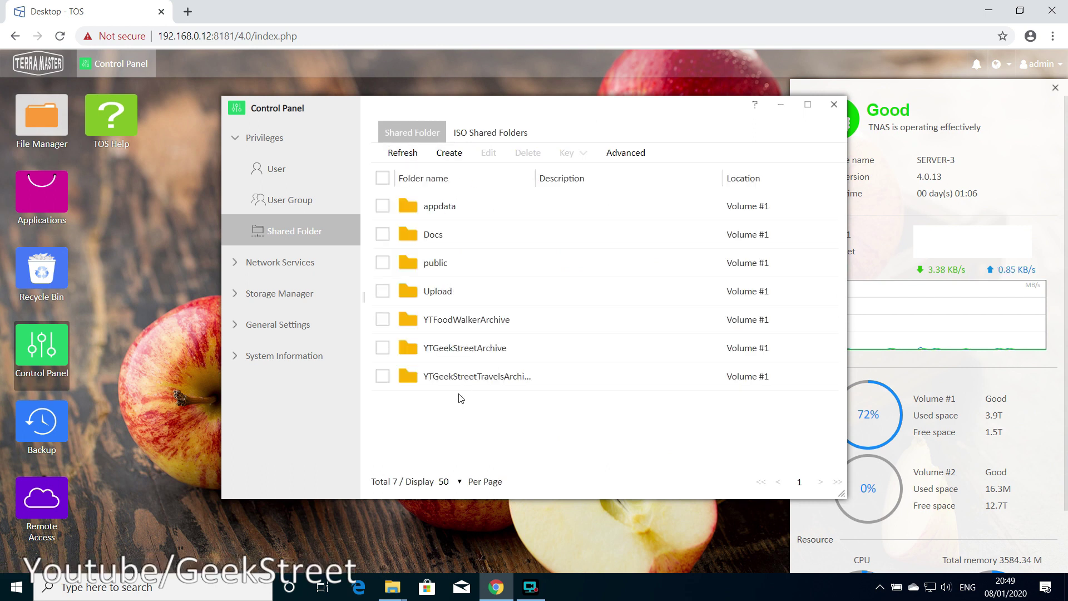
left_click(451, 154)
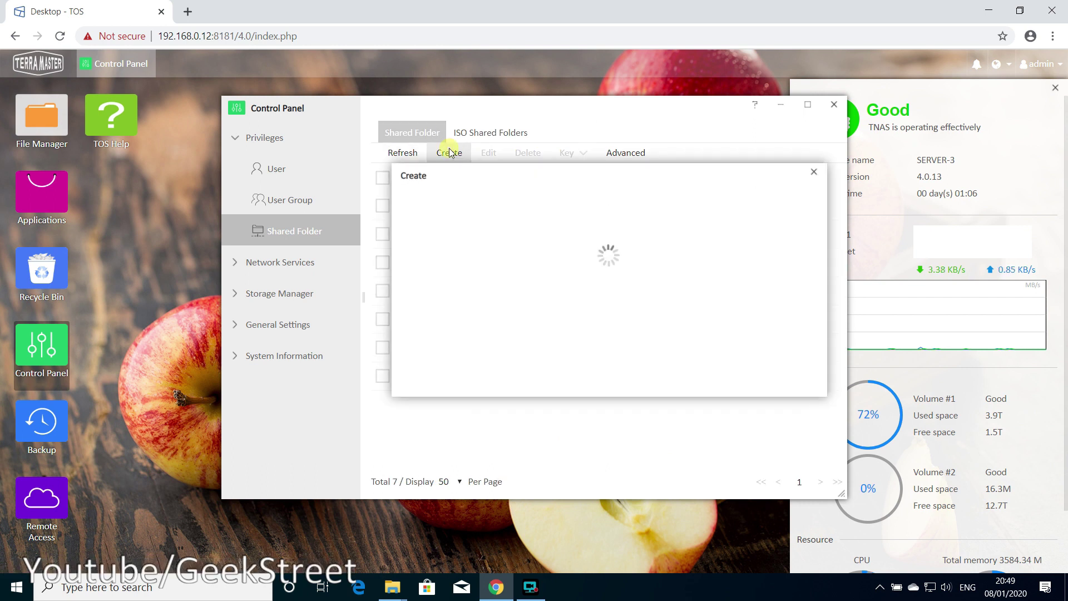
left_click(627, 217)
type("MP3")
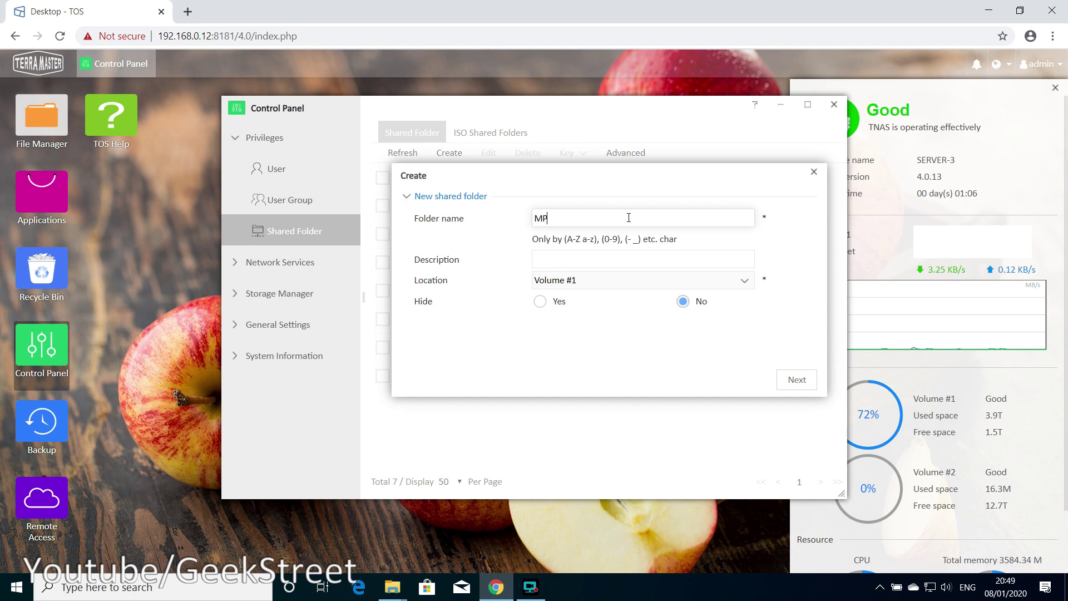
left_click(707, 285)
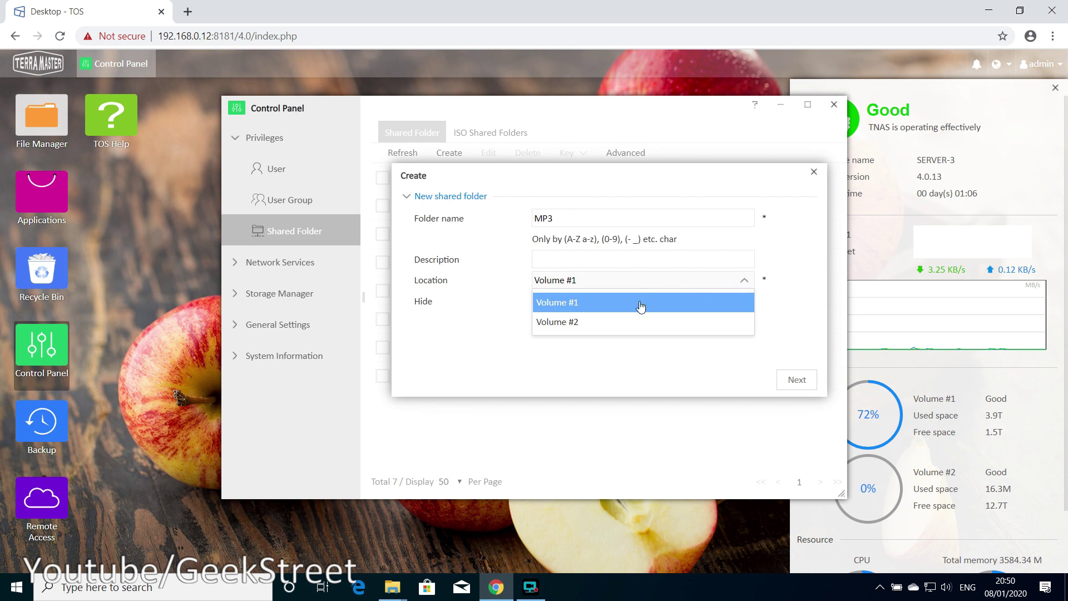
left_click(569, 323)
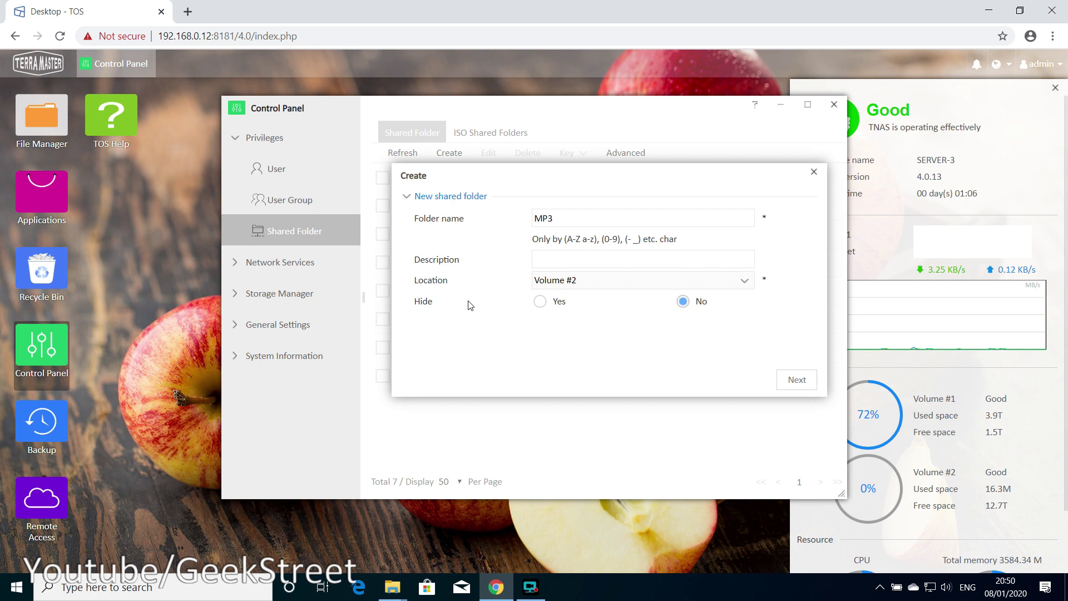
Step: Enable the recycle bin, grant everyone full access, and create the MP3 folder
left_click(785, 384)
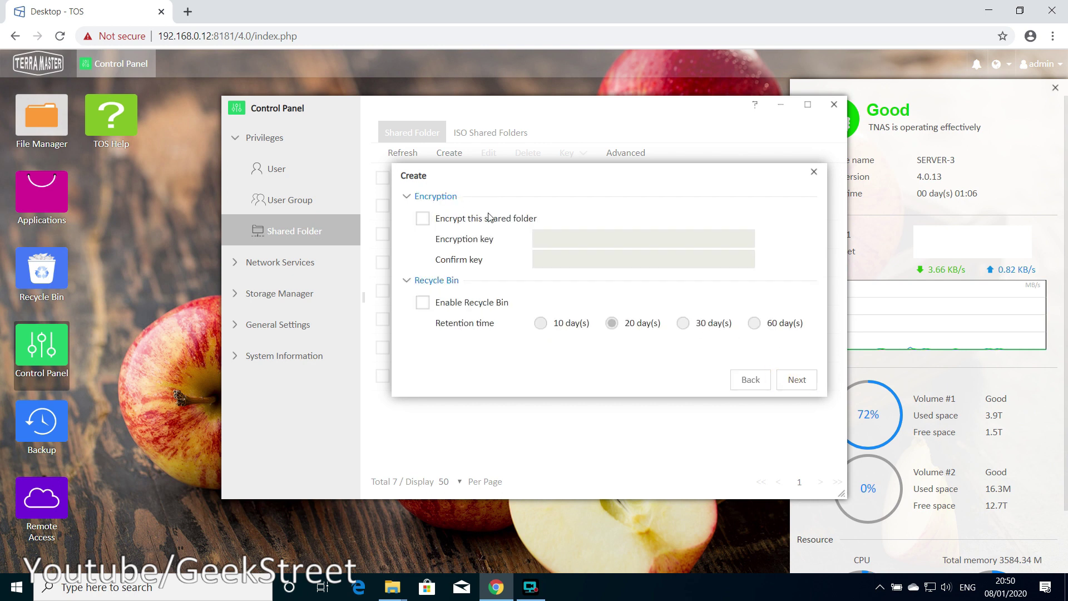
left_click(424, 303)
left_click(793, 384)
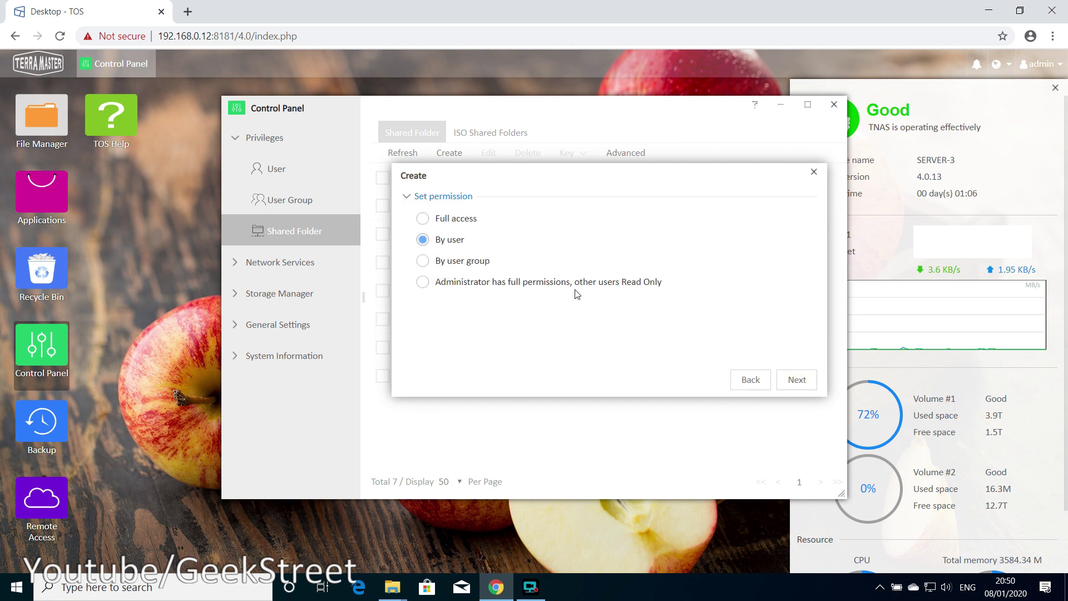
left_click(422, 220)
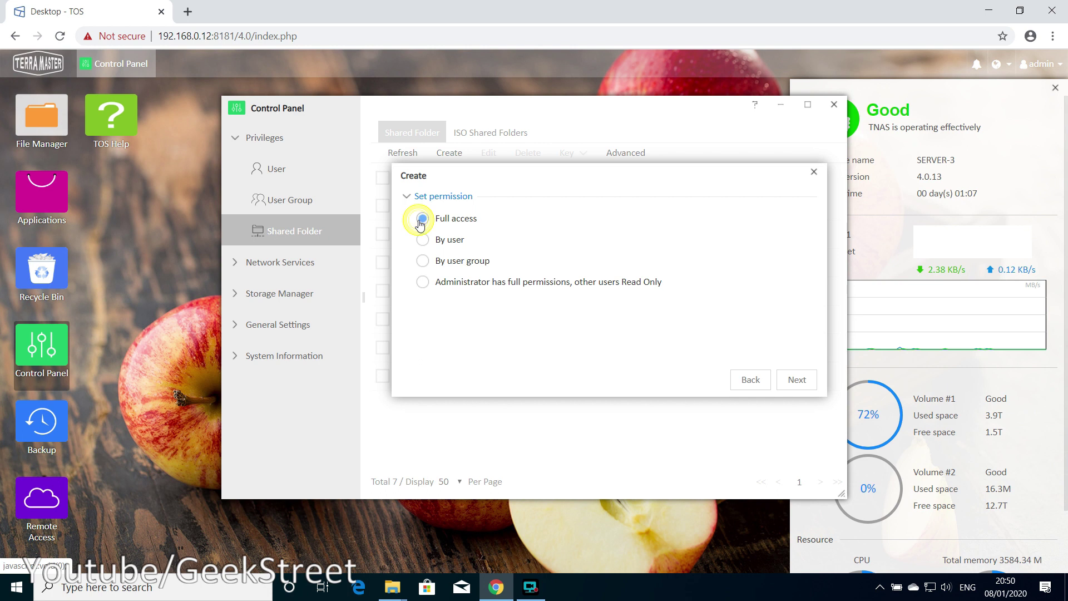
left_click(792, 384)
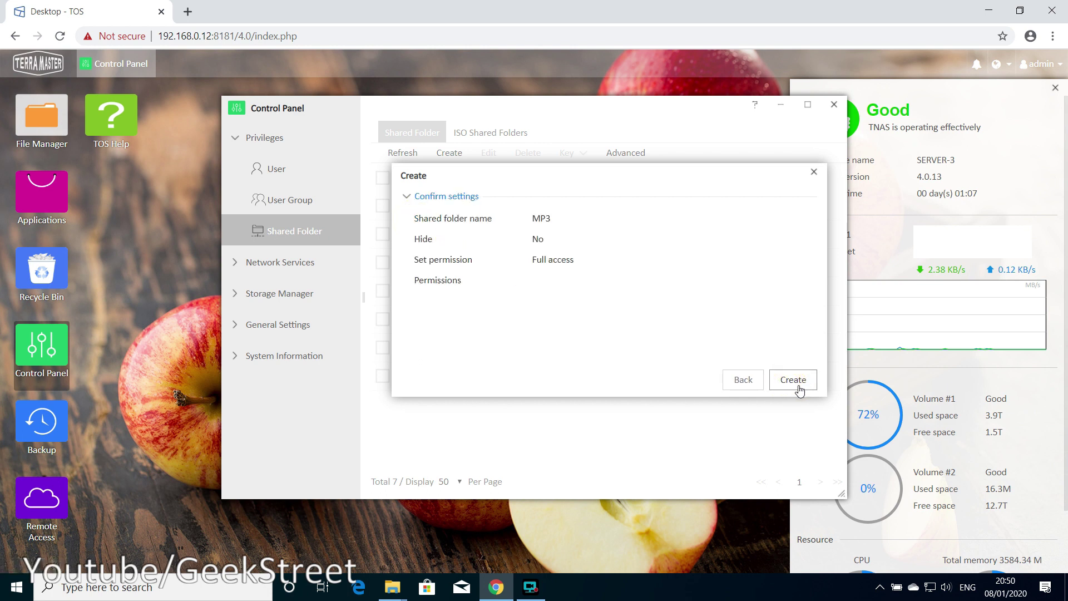
left_click(795, 384)
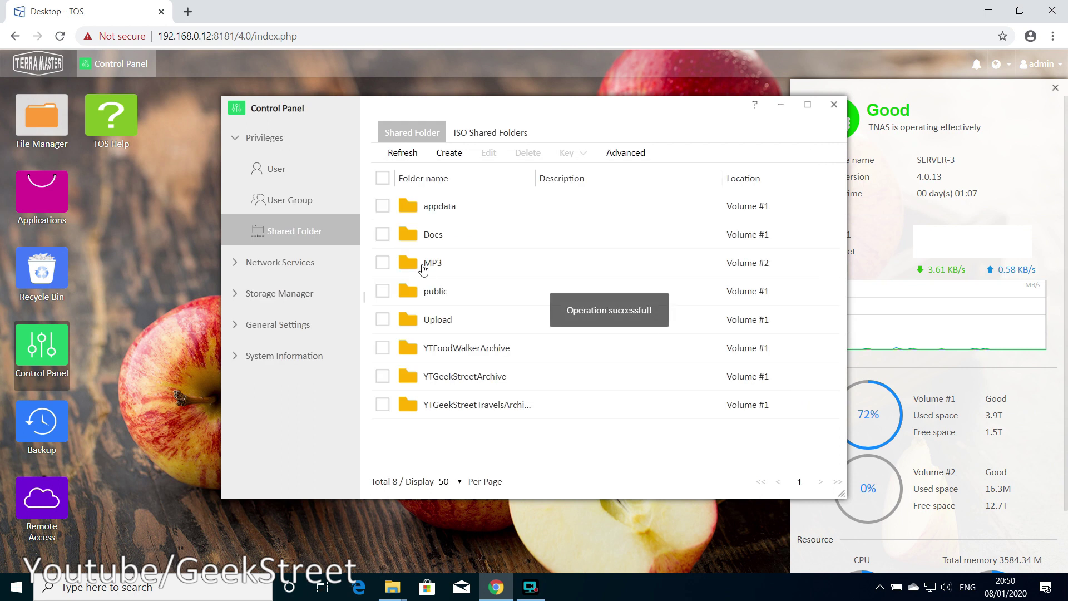
left_click(423, 270)
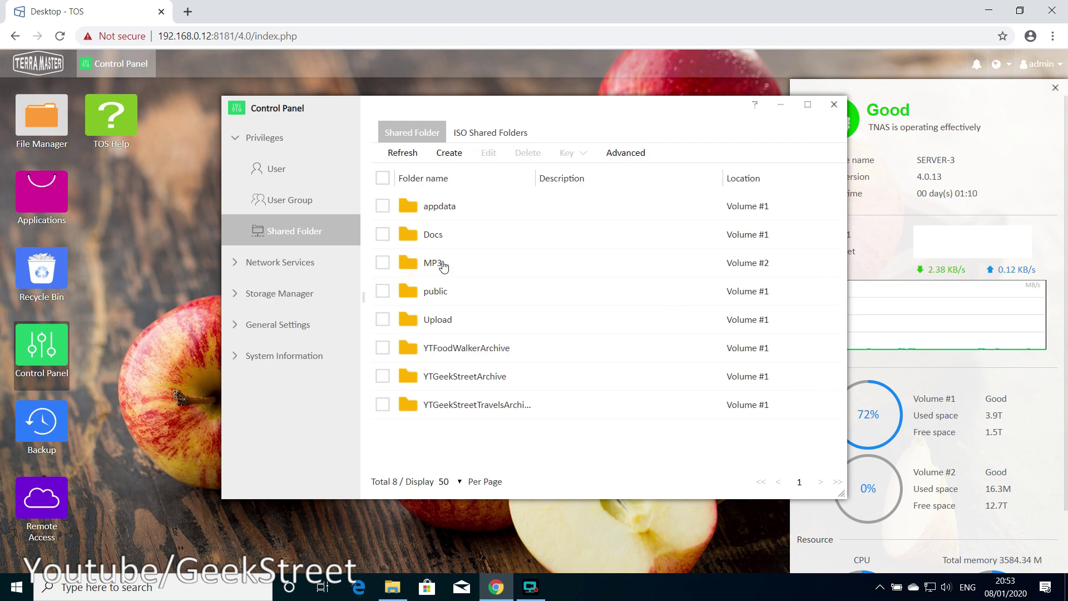
Step: Browse \\192.168.0.12\mp3 in File Explorer, confirm only #recycle is there, then minimize it
left_click(80, 588)
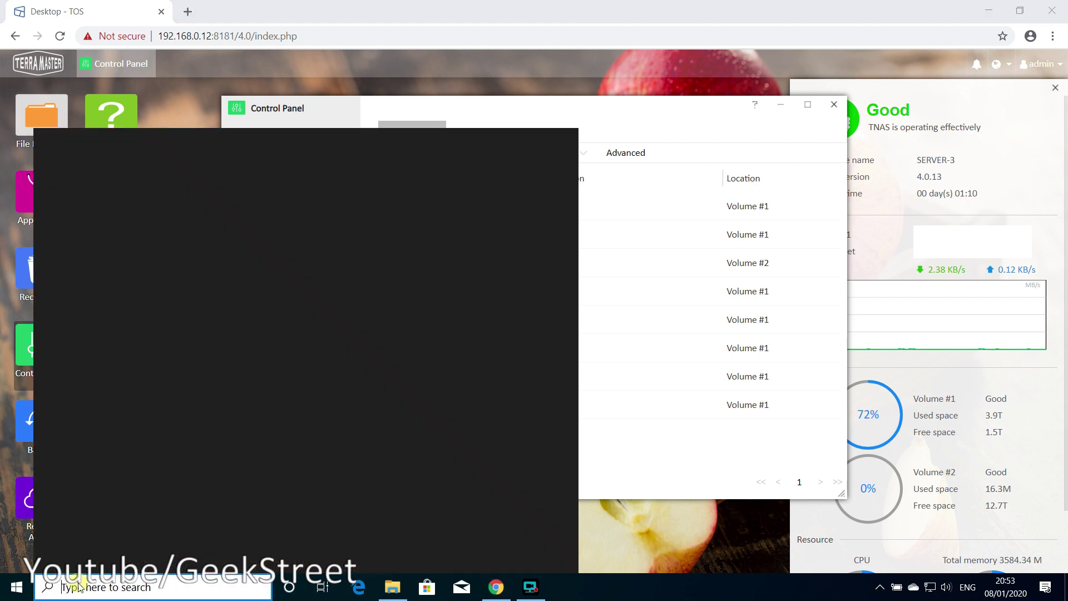
type("\\\\192.")
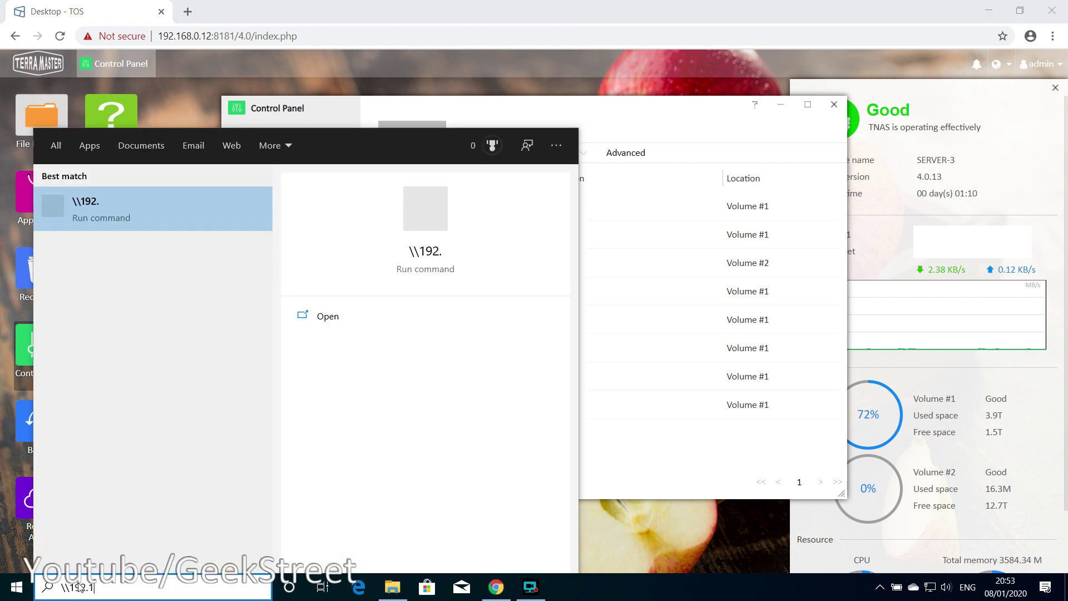
type("168.0.12\\mp3")
key("Return")
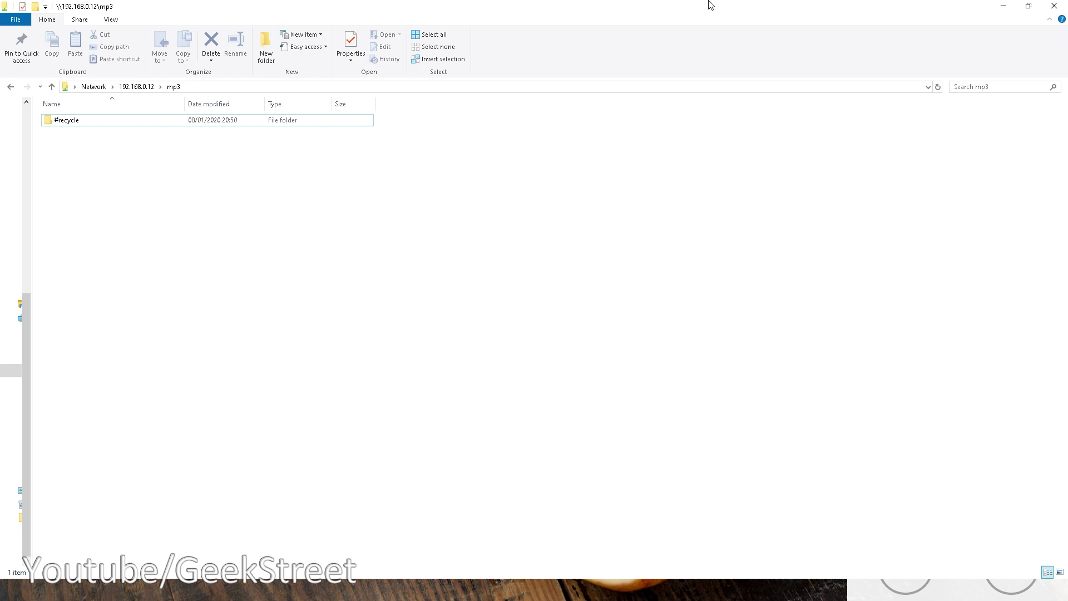
left_click(1011, 11)
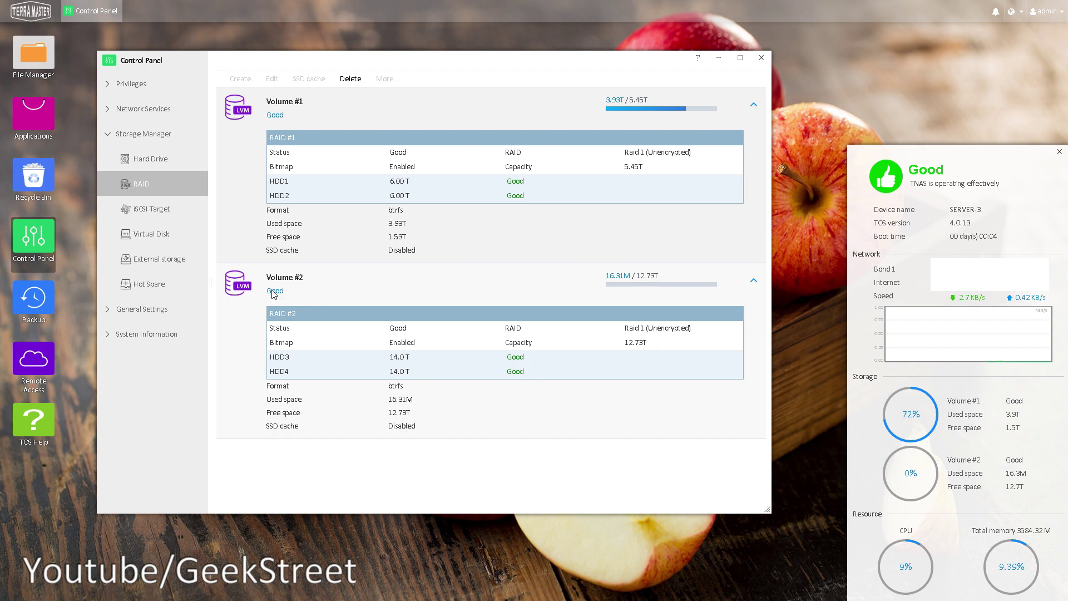
Step: Show the Hard Drive list with HDD3 and HDD4 details expanded, both Healthy with IHM enabled
left_click(139, 162)
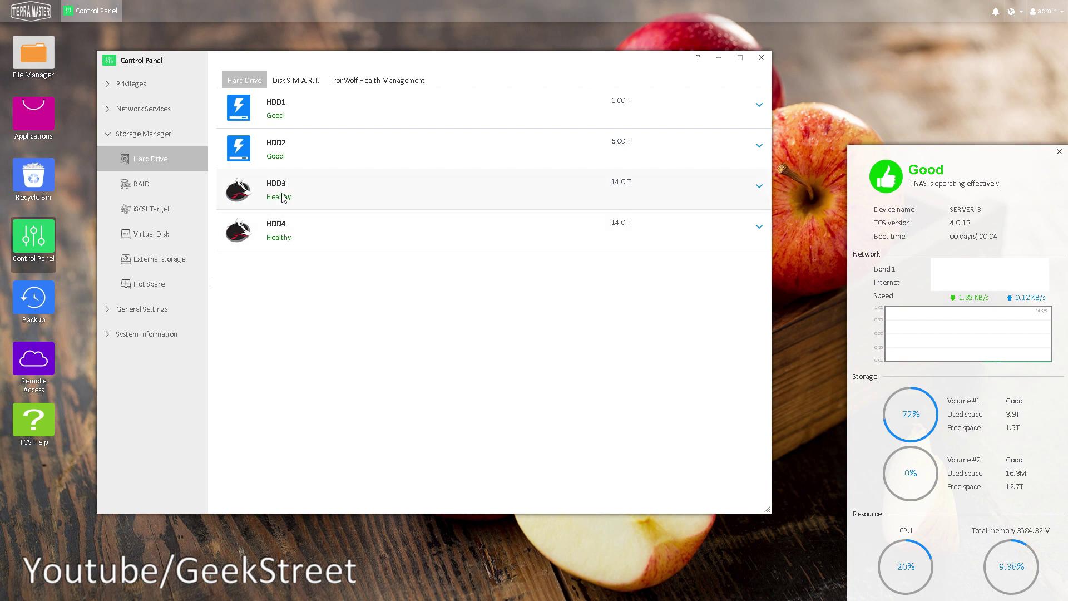
left_click(285, 201)
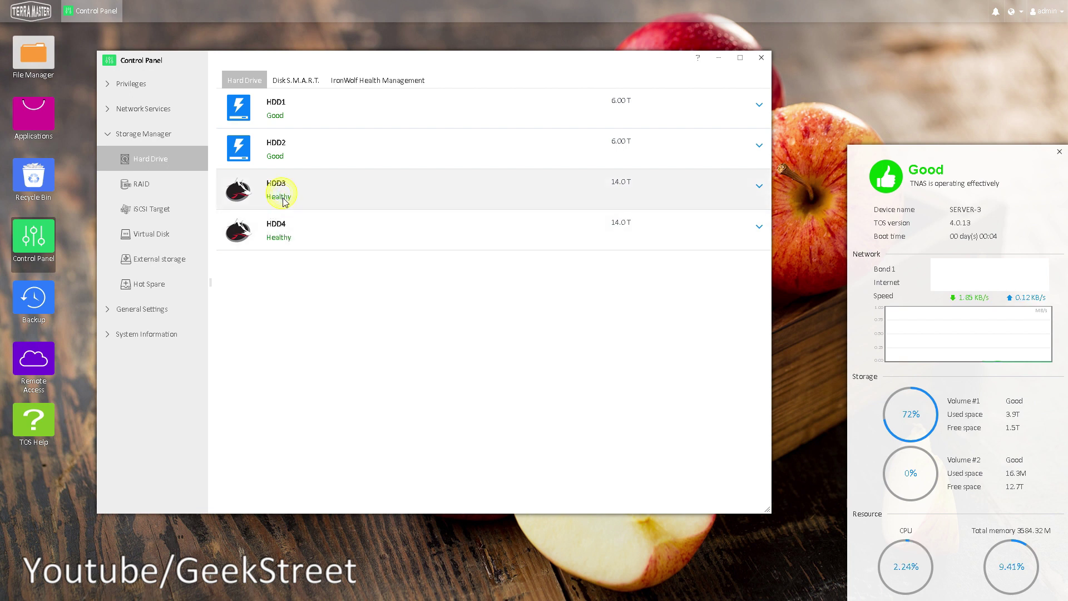
left_click(760, 187)
left_click(759, 276)
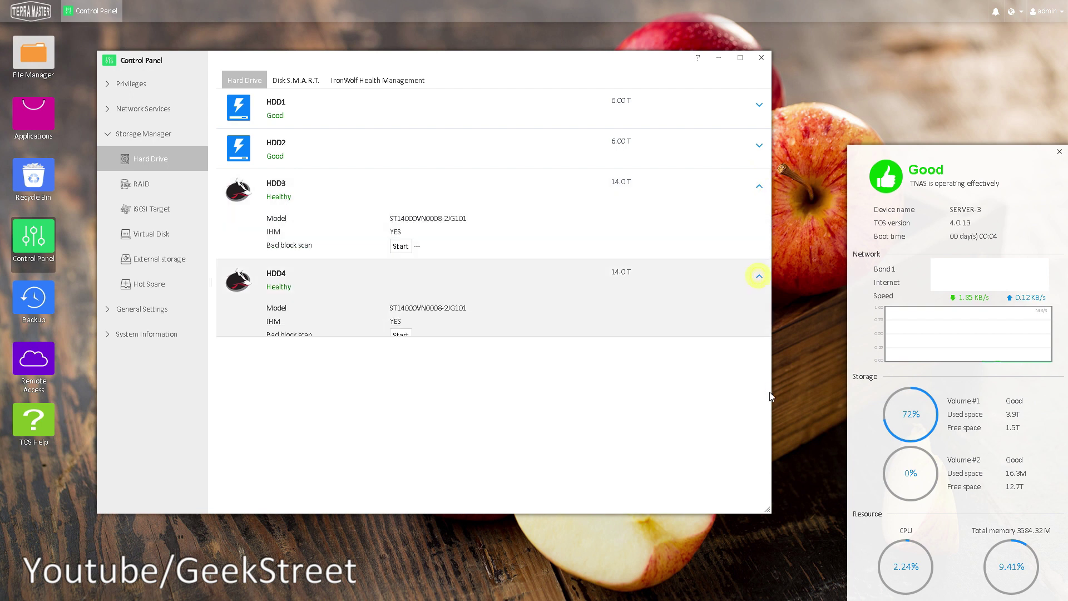
Step: View HDD3's IronWolf Health Management report: Healthy, temperature 64, vibration and shock OK
left_click(365, 80)
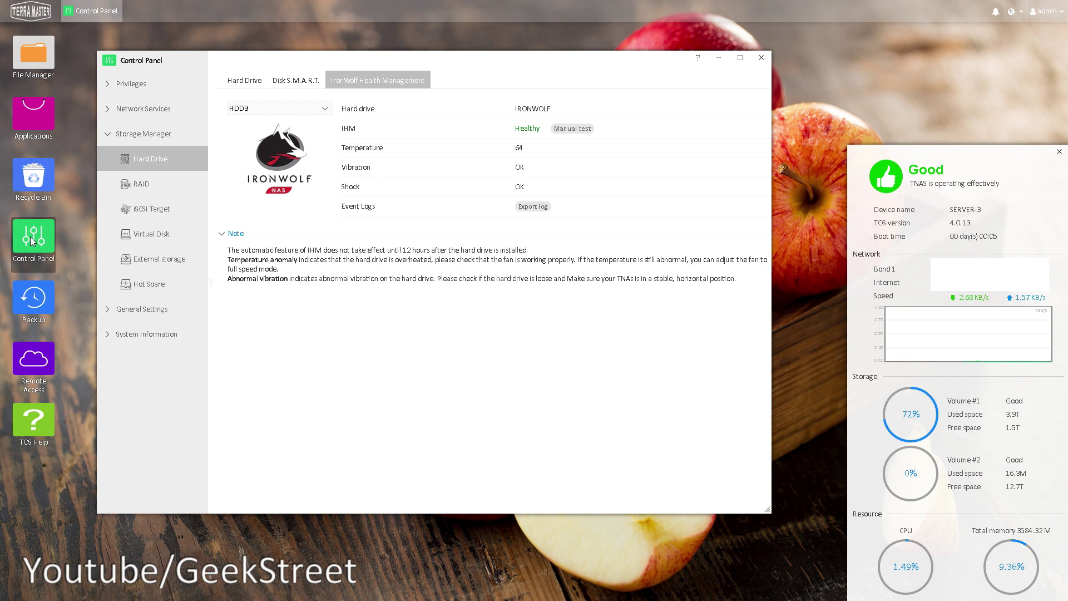
Step: Go through General Settings and Hardware & Power, then back to RAID showing both volumes Good
left_click(110, 310)
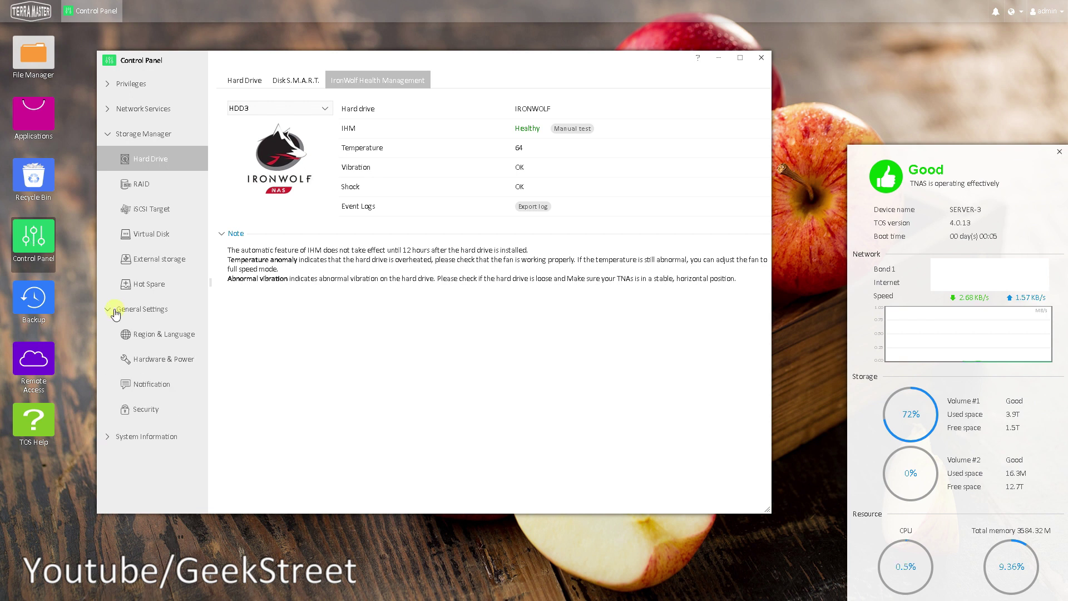
left_click(144, 362)
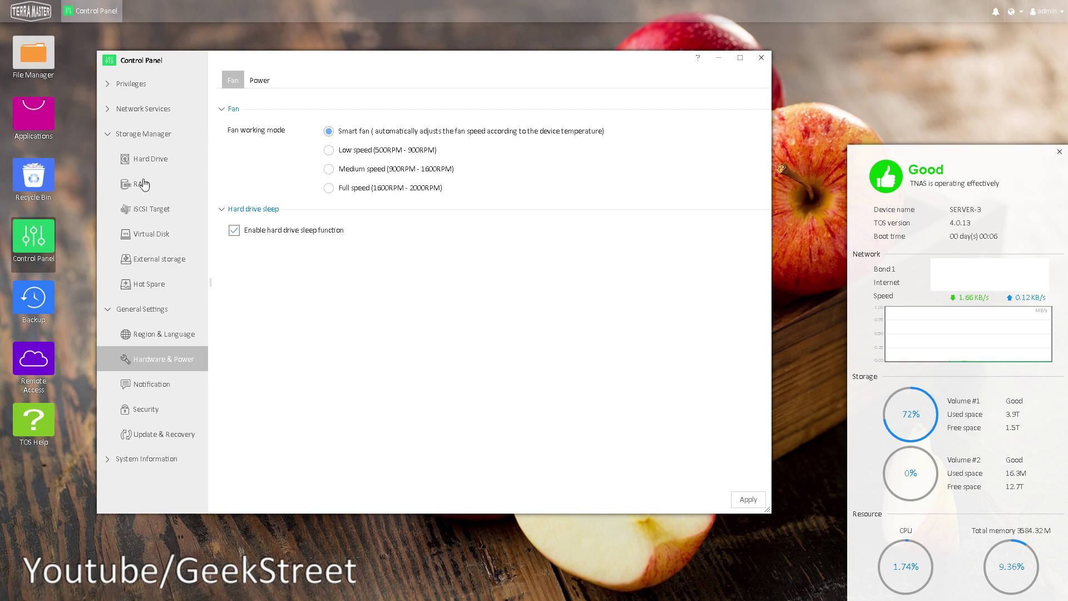
left_click(144, 184)
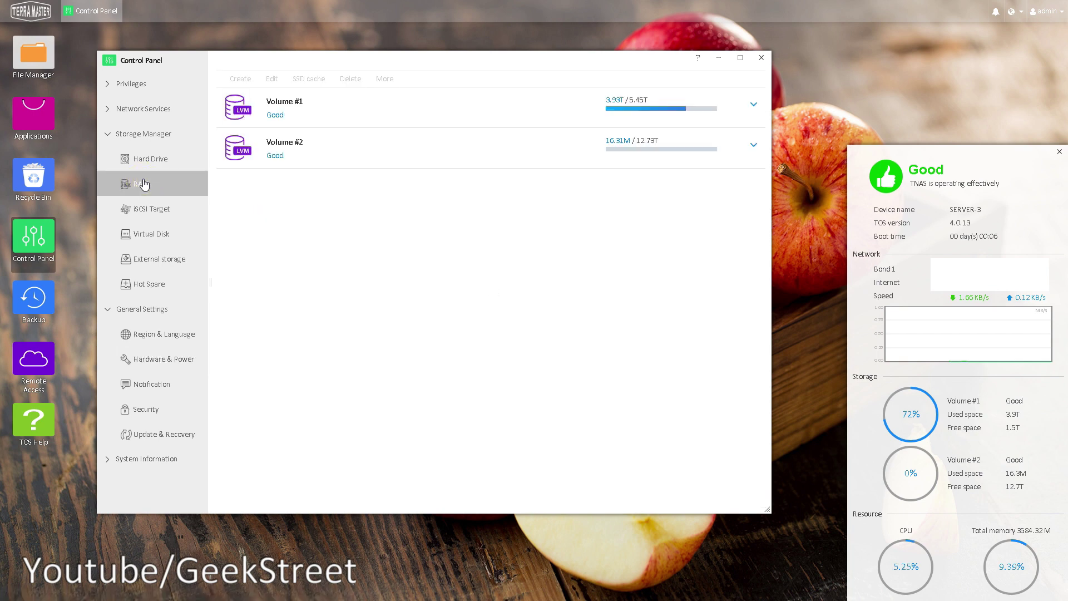